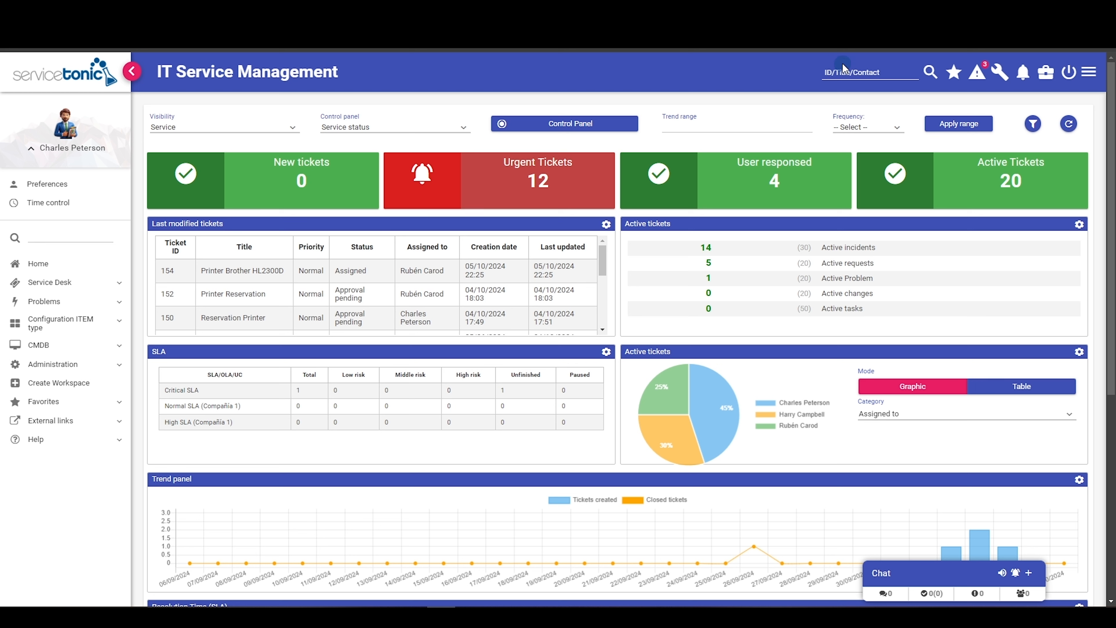
# Step: Open the list of User responsed tickets from the service status dashboard
pyautogui.click(850, 71)
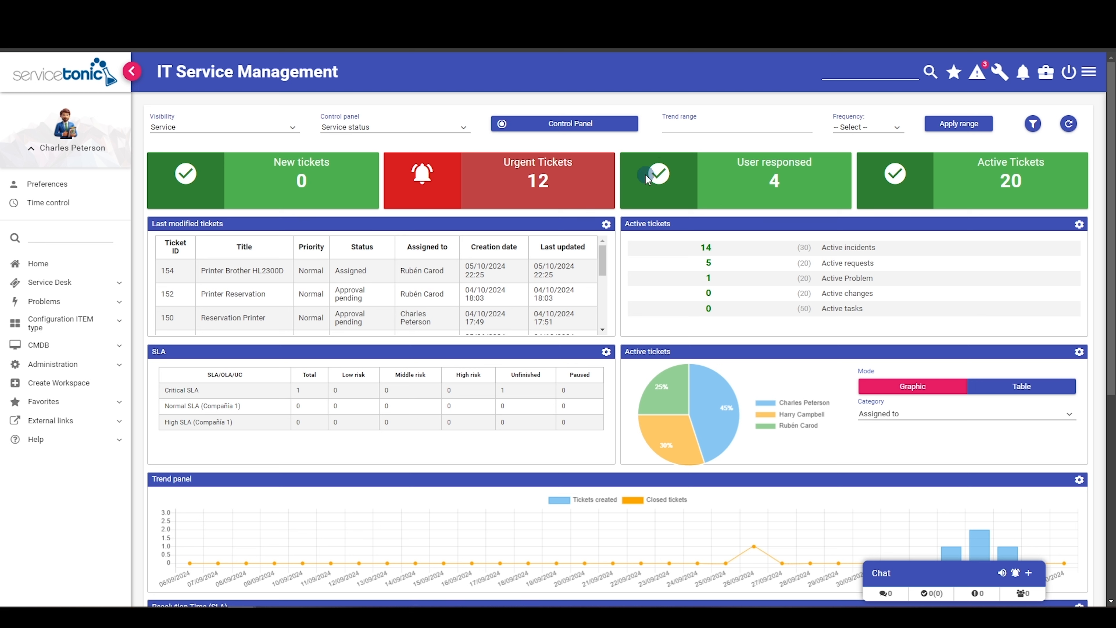
pyautogui.click(97, 287)
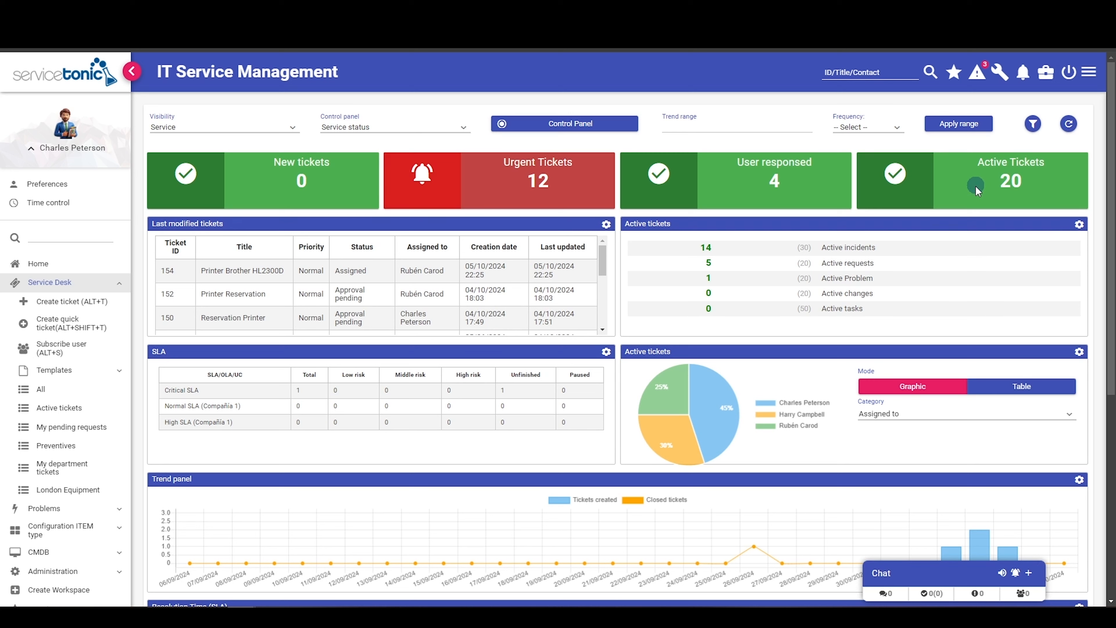
pyautogui.click(785, 180)
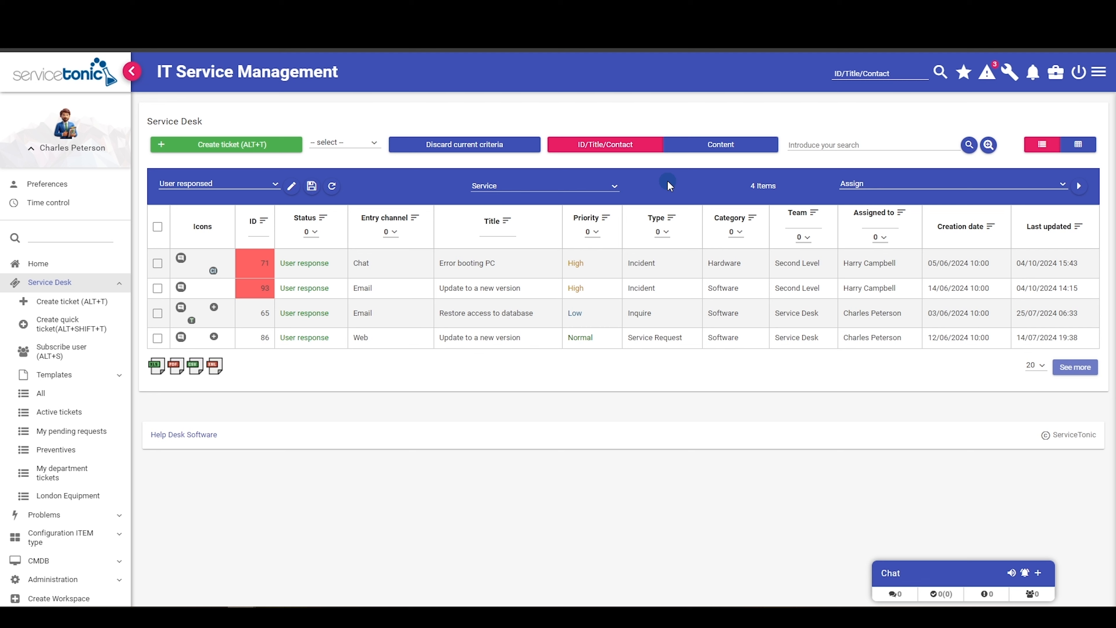
# Step: Review the visibility scopes and the bulk actions available for the ticket list
pyautogui.click(567, 187)
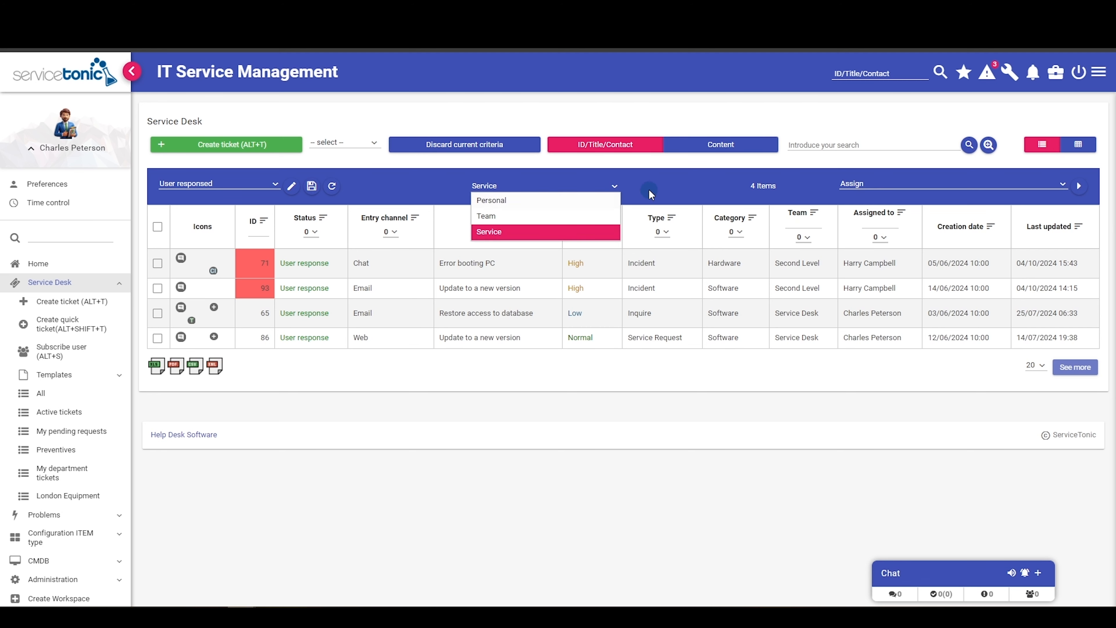
pyautogui.click(659, 188)
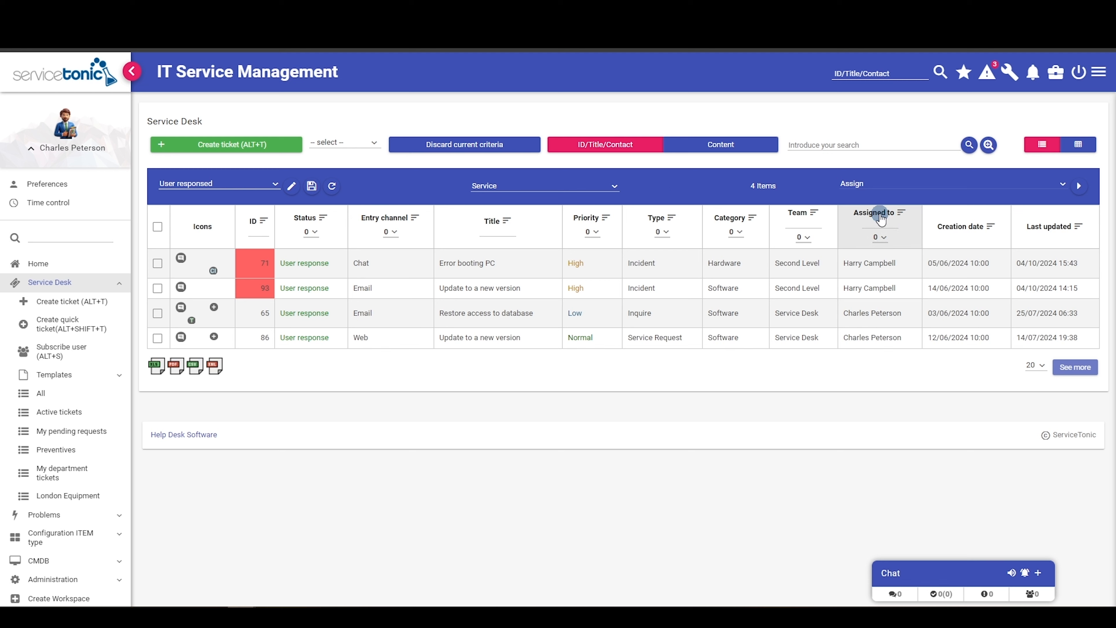
pyautogui.click(1063, 187)
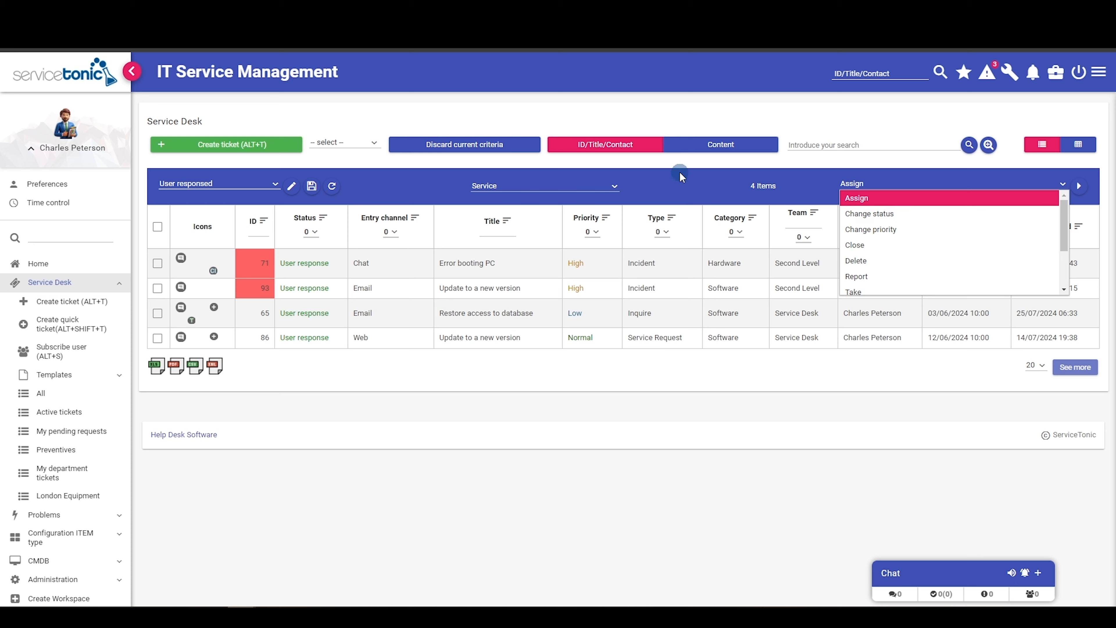
pyautogui.click(680, 183)
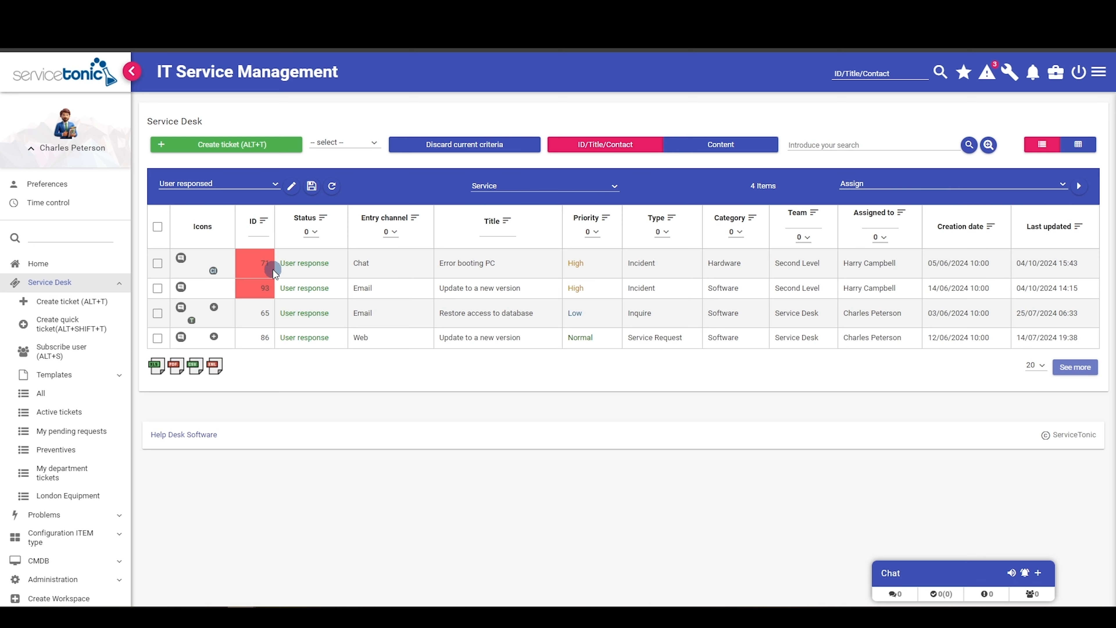
# Step: Review the actions offered for the "Error booting PC" ticket
pyautogui.click(264, 263)
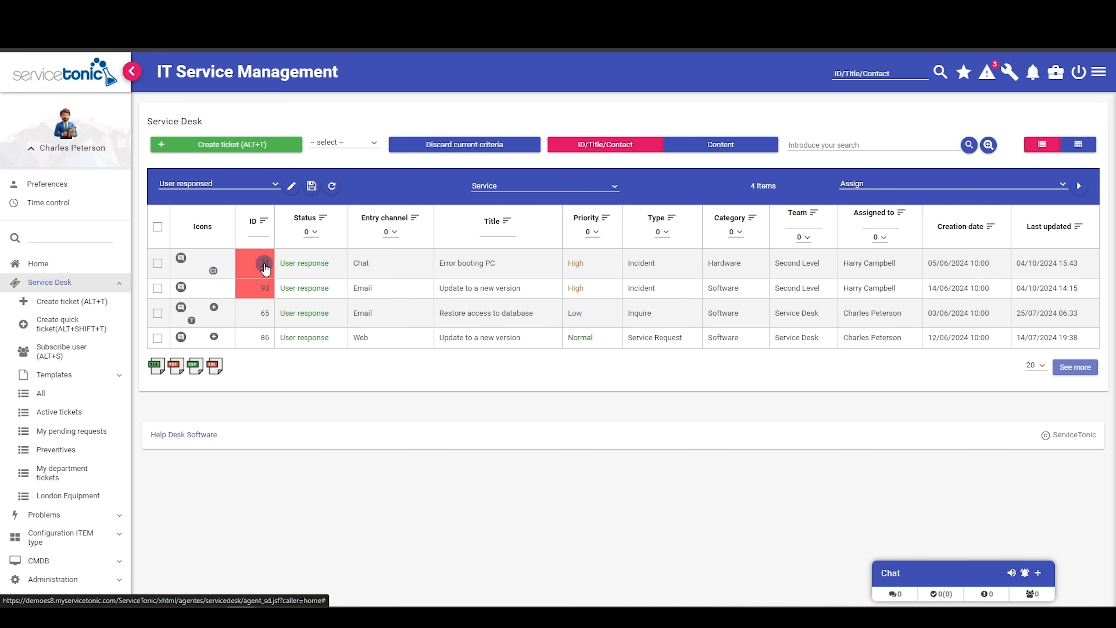
pyautogui.rightClick(264, 268)
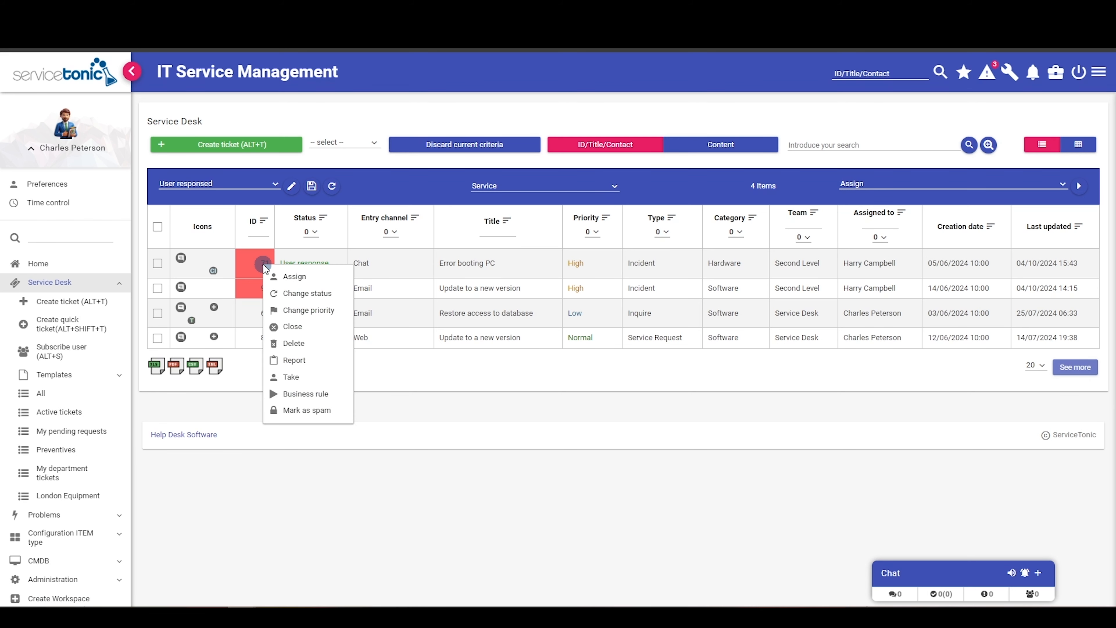
pyautogui.click(394, 189)
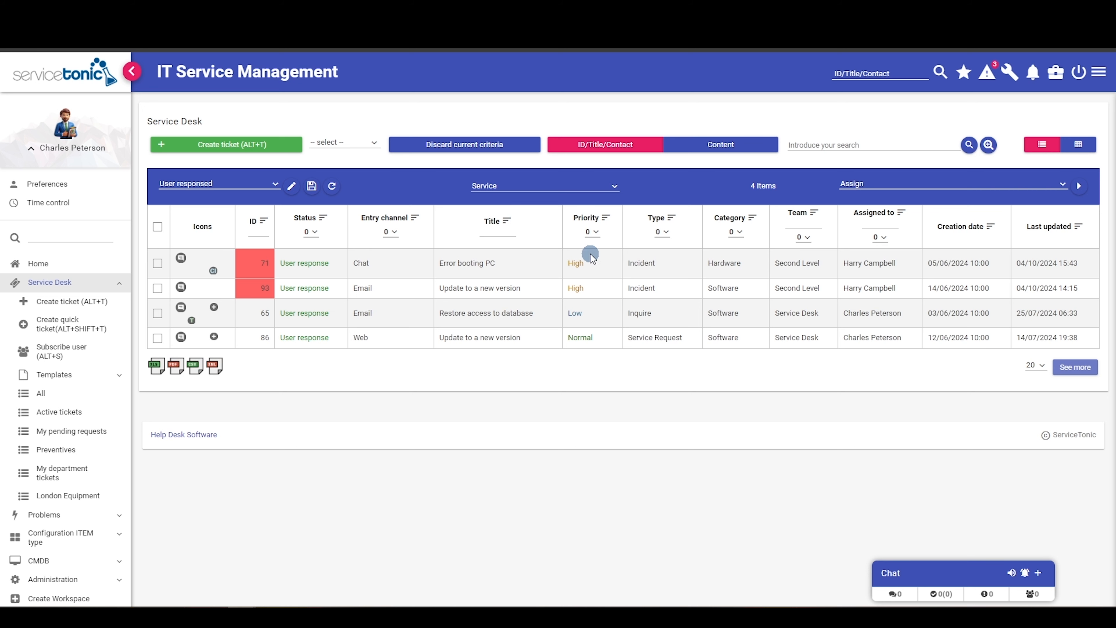
# Step: Filter the ticket list by team to show only Second Level
pyautogui.click(807, 238)
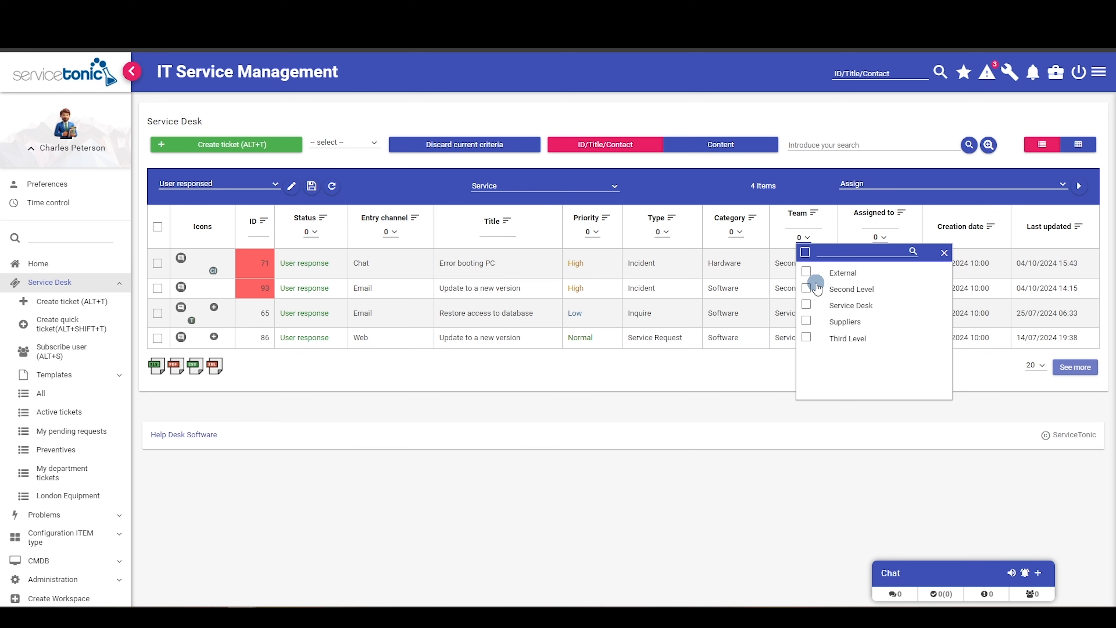
pyautogui.click(808, 289)
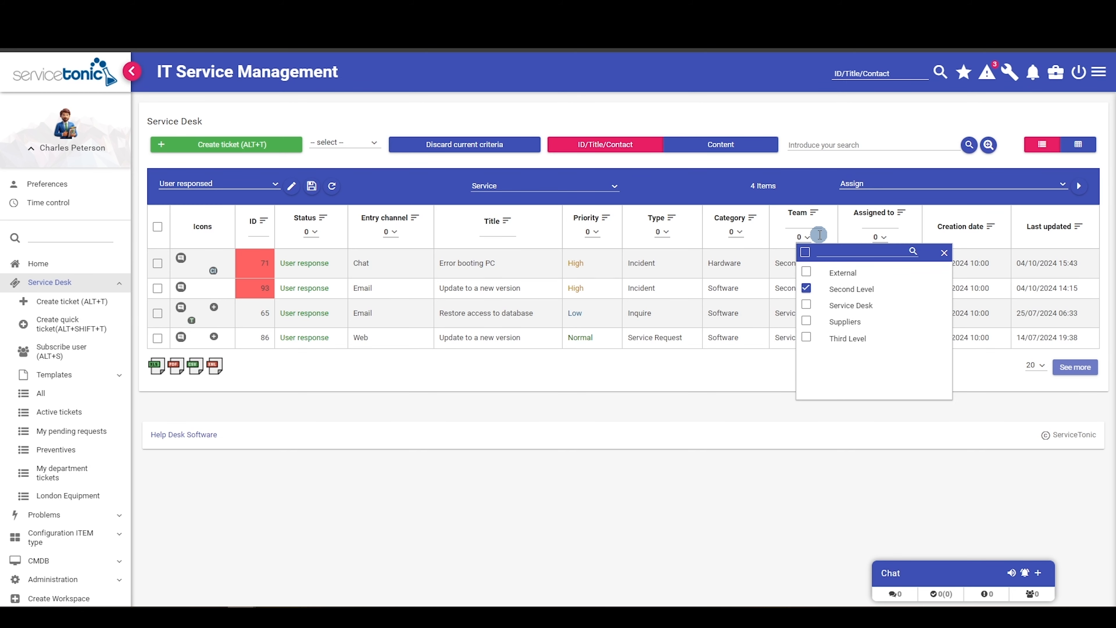
pyautogui.click(715, 188)
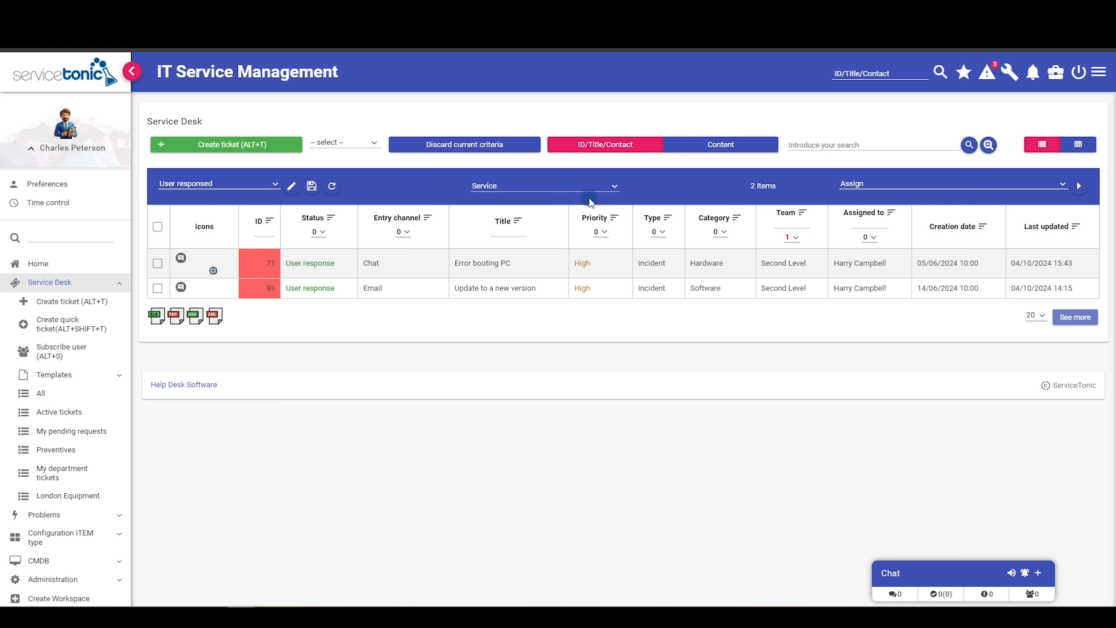
# Step: Save the filtered list as a view titled "Only second level team" and look it up among the available views
pyautogui.click(313, 187)
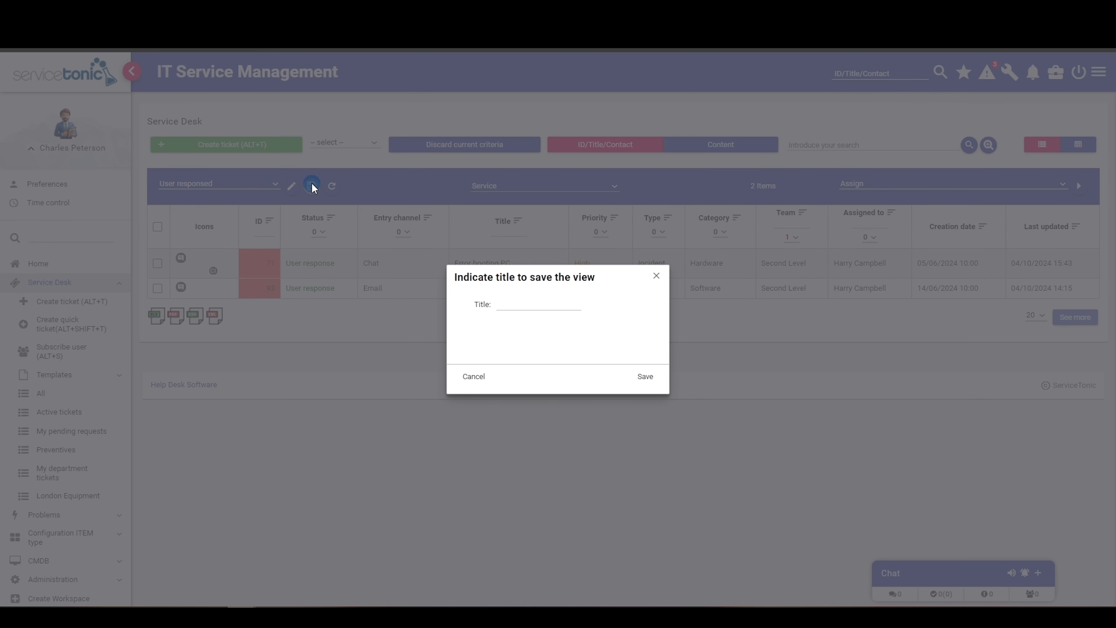
pyautogui.click(524, 307)
pyautogui.write('Only second level team')
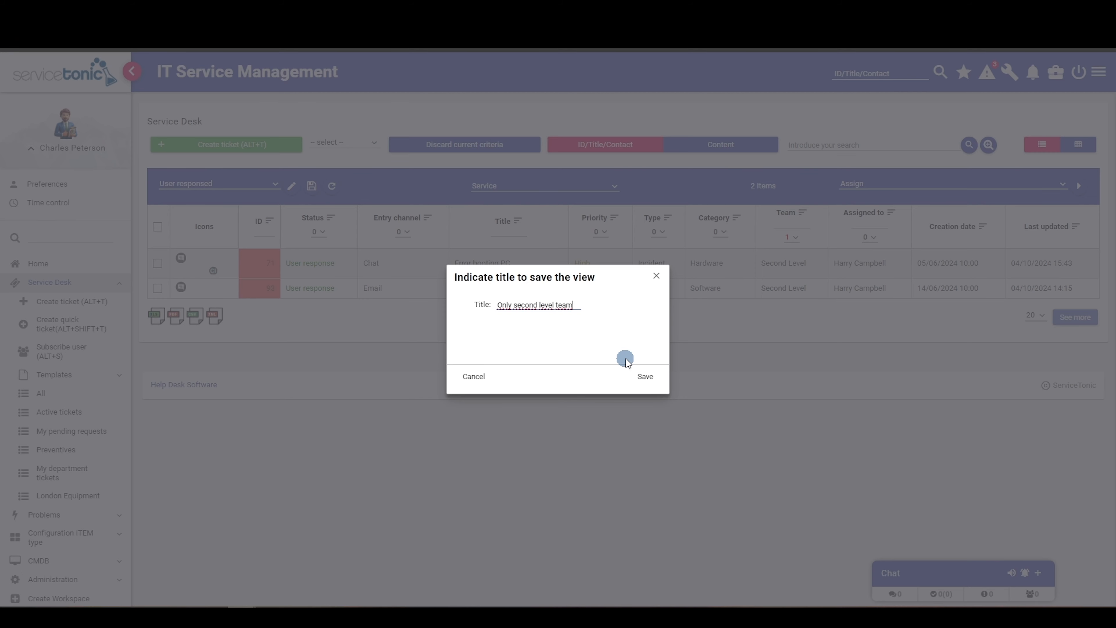
pyautogui.click(643, 377)
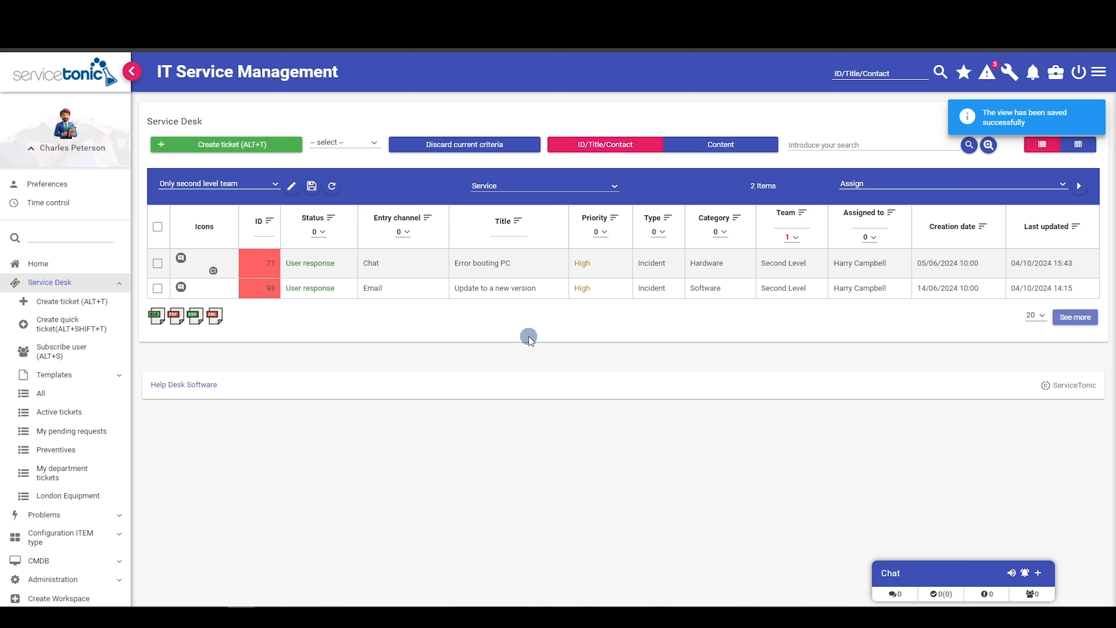
pyautogui.click(272, 188)
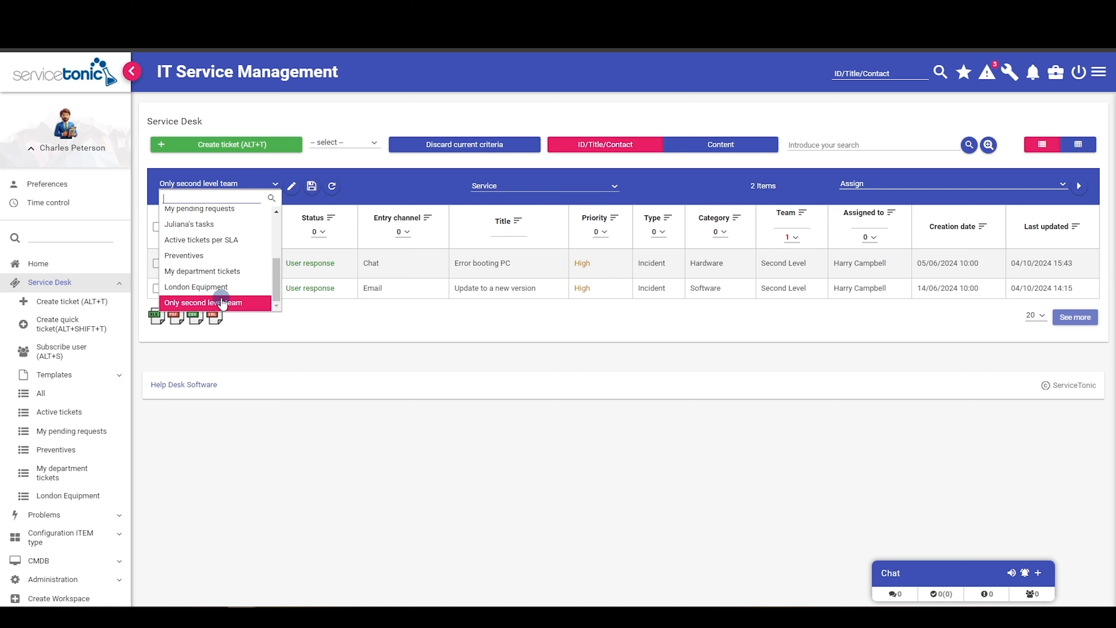
# Step: Start a new ticket view in the view editor, titled "Incidents July", with its type set to Private
pyautogui.click(292, 189)
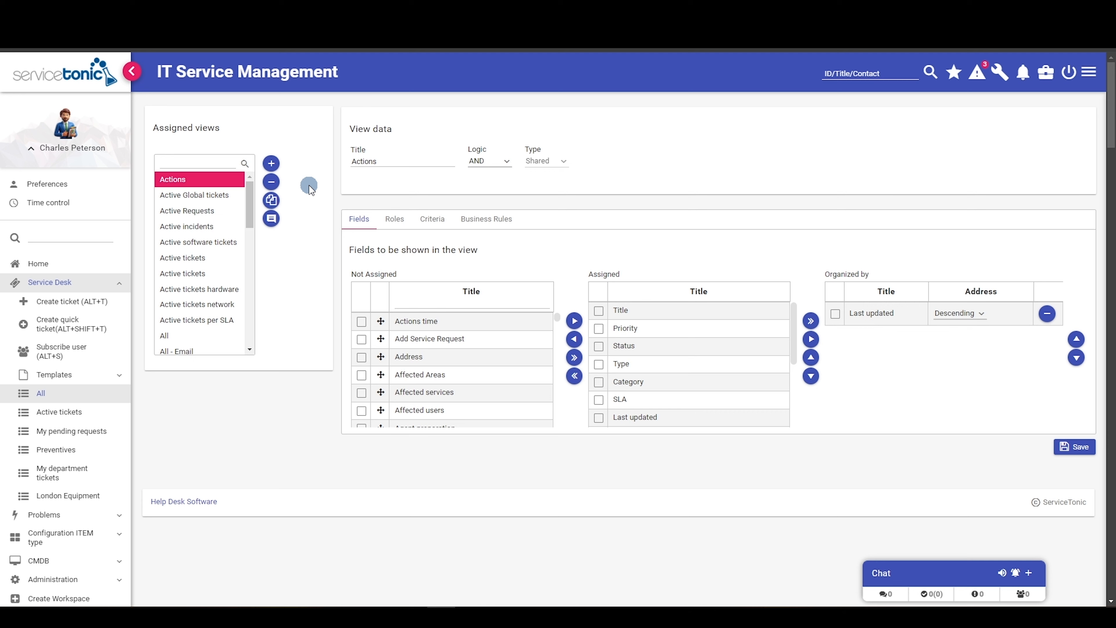
pyautogui.click(272, 165)
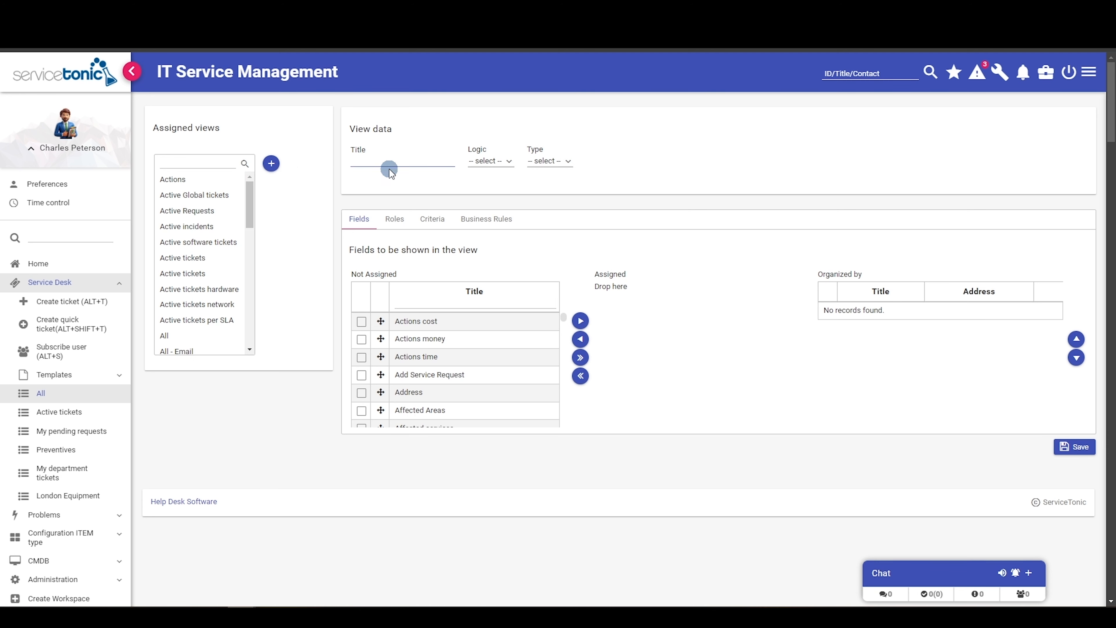
pyautogui.write('Incidents July')
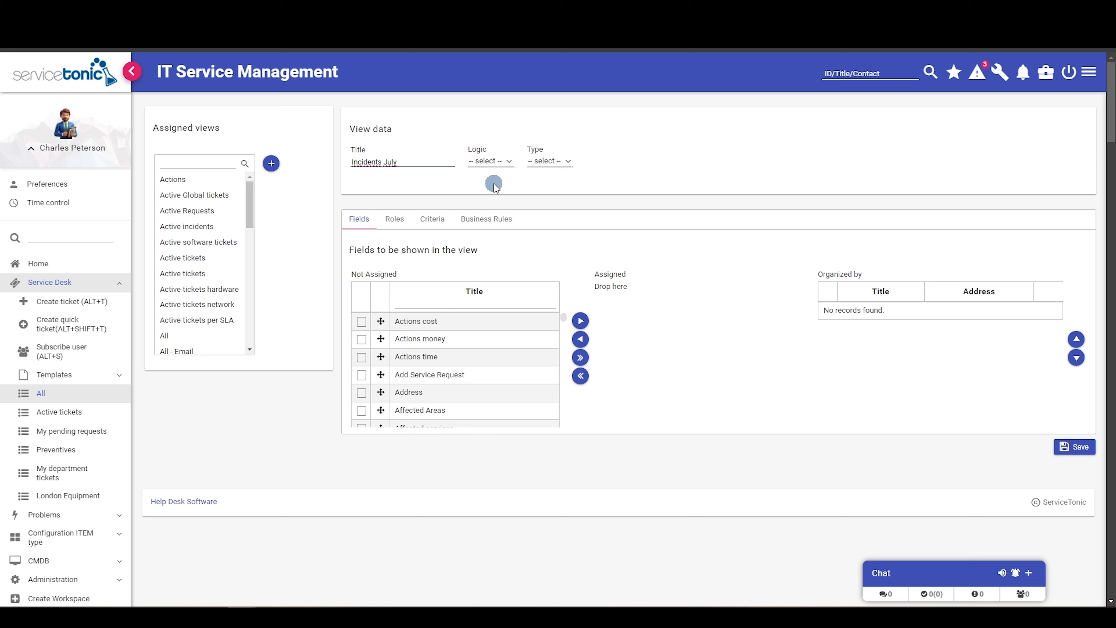
pyautogui.click(567, 161)
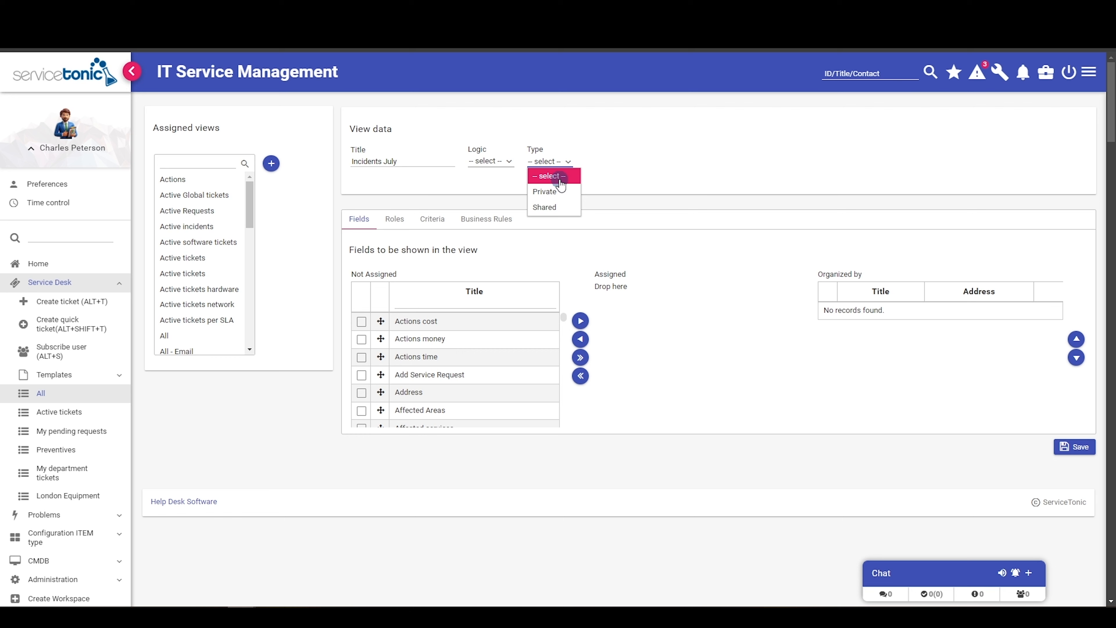
pyautogui.click(558, 190)
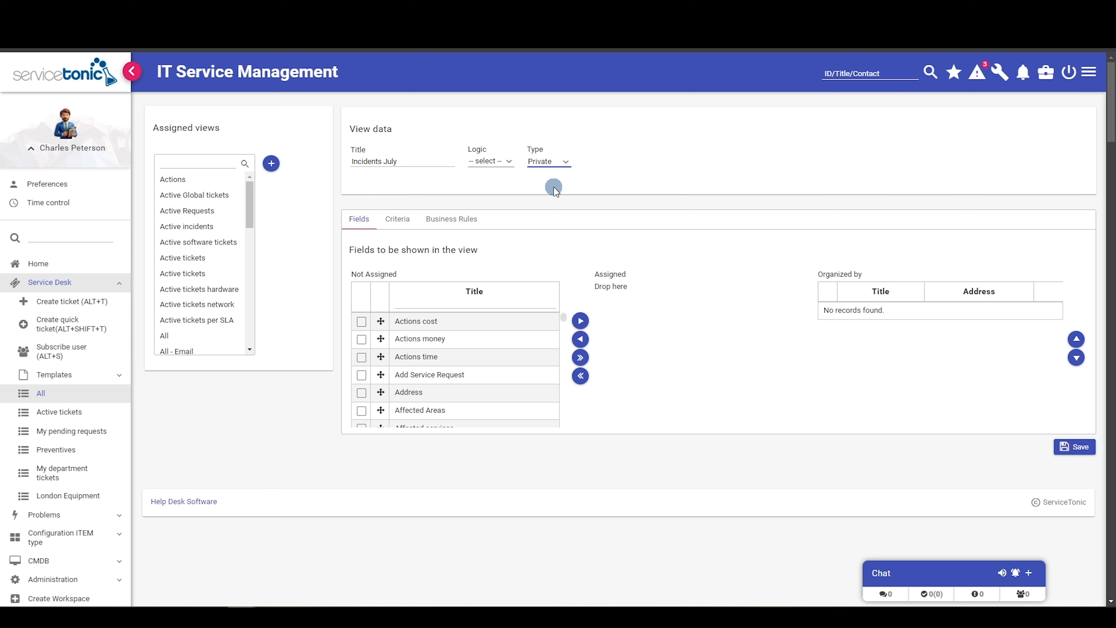
# Step: Assign the Title, Status and Priority fields to the Incidents July view
pyautogui.click(446, 306)
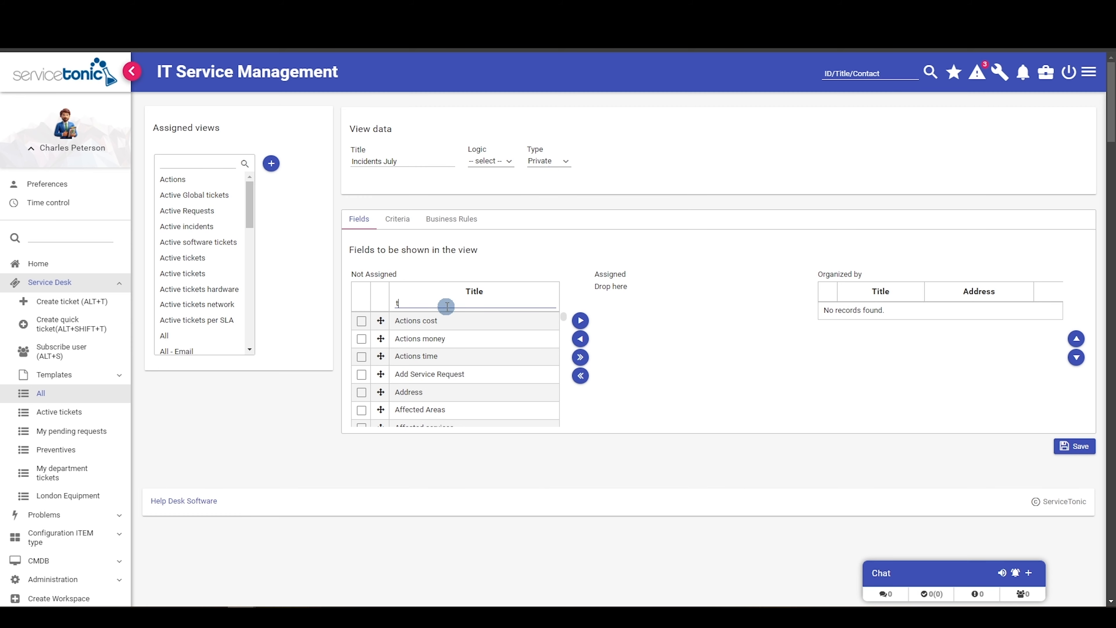
pyautogui.write('title')
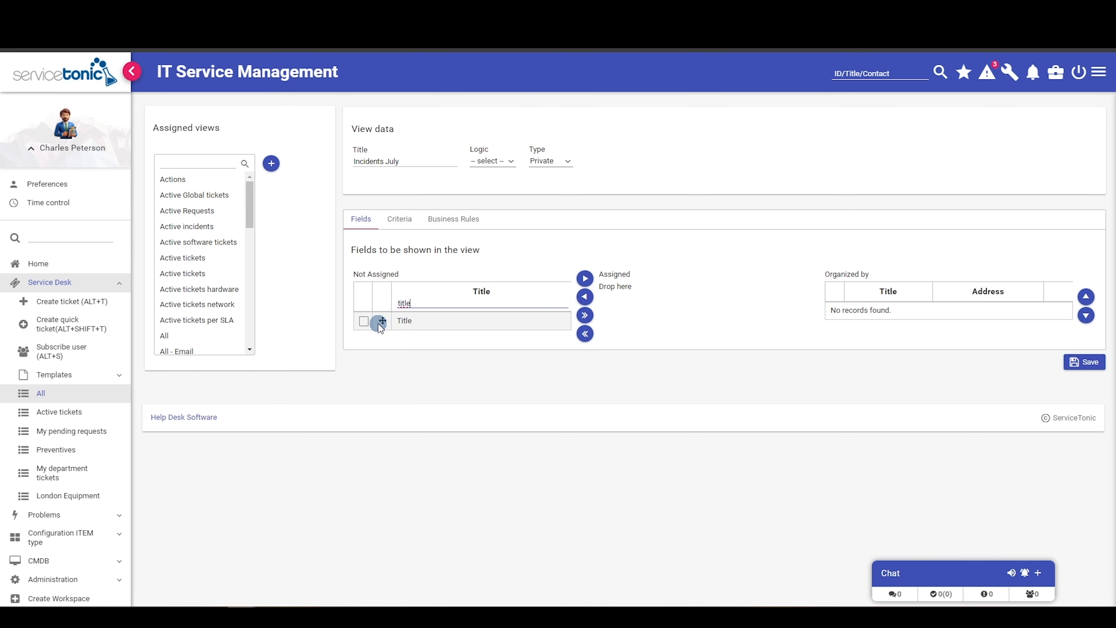
pyautogui.moveTo(381, 325); pyautogui.dragTo(684, 288)
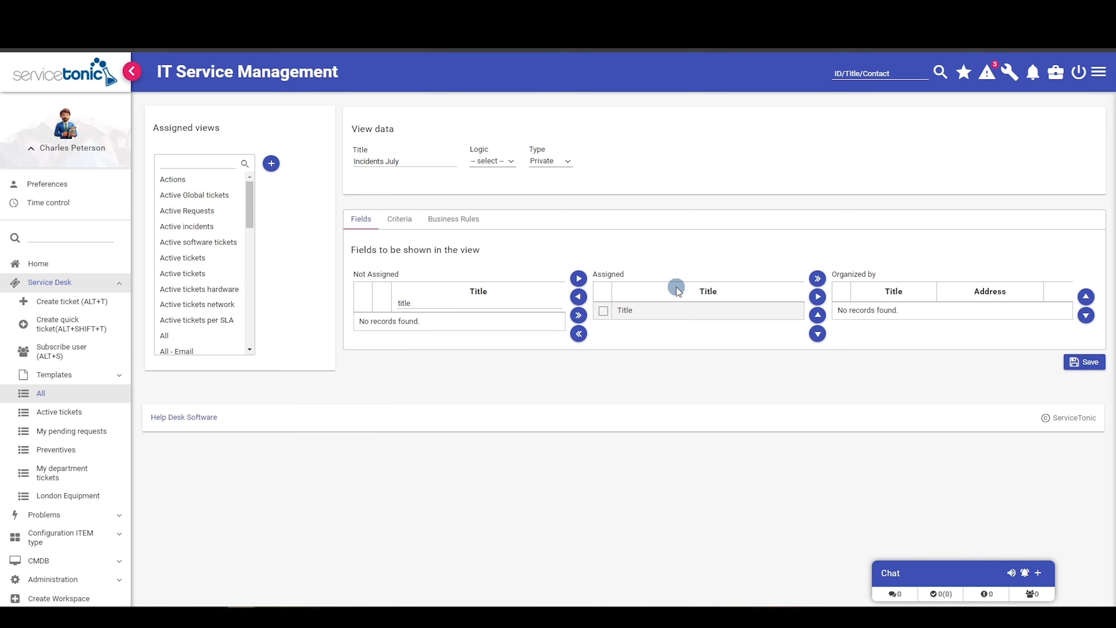
pyautogui.doubleClick(422, 306)
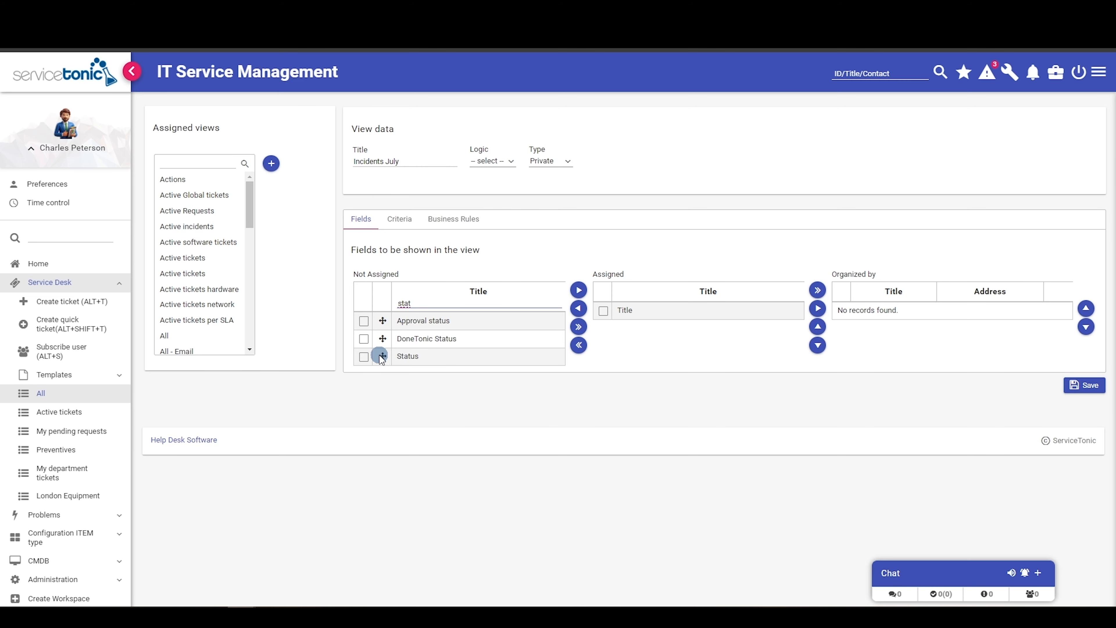
pyautogui.moveTo(383, 359); pyautogui.dragTo(710, 308)
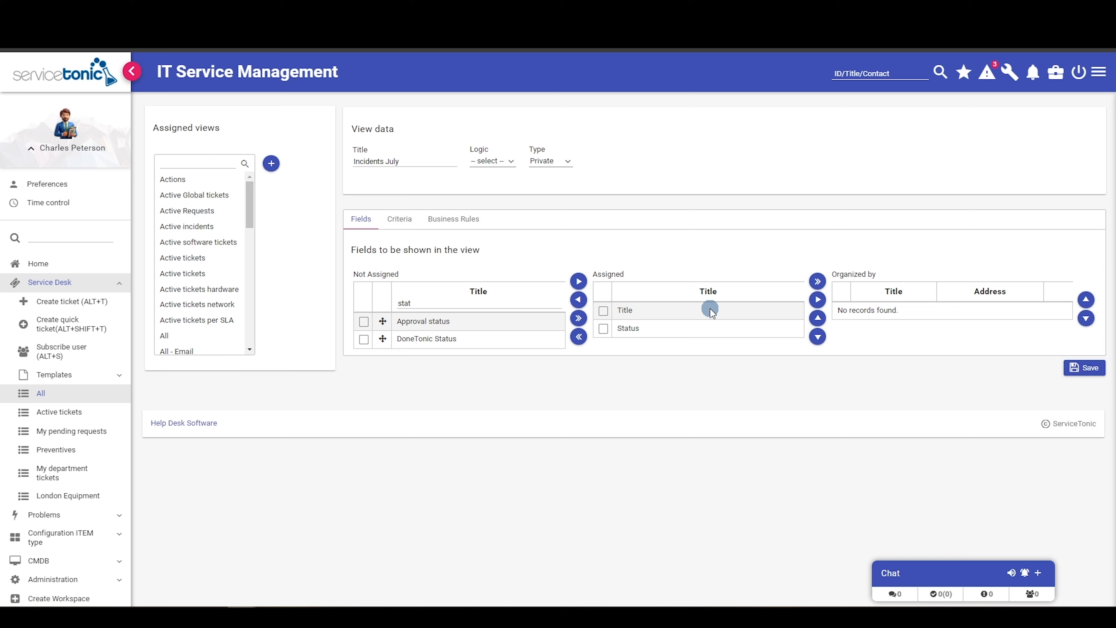
pyautogui.doubleClick(428, 303)
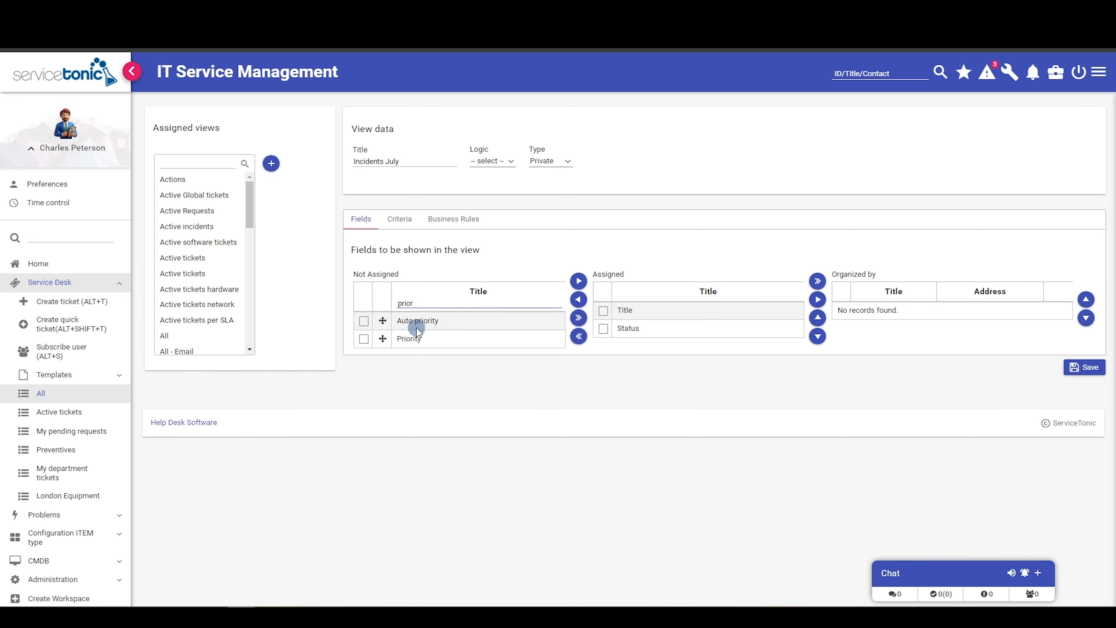
pyautogui.moveTo(383, 339); pyautogui.dragTo(721, 320)
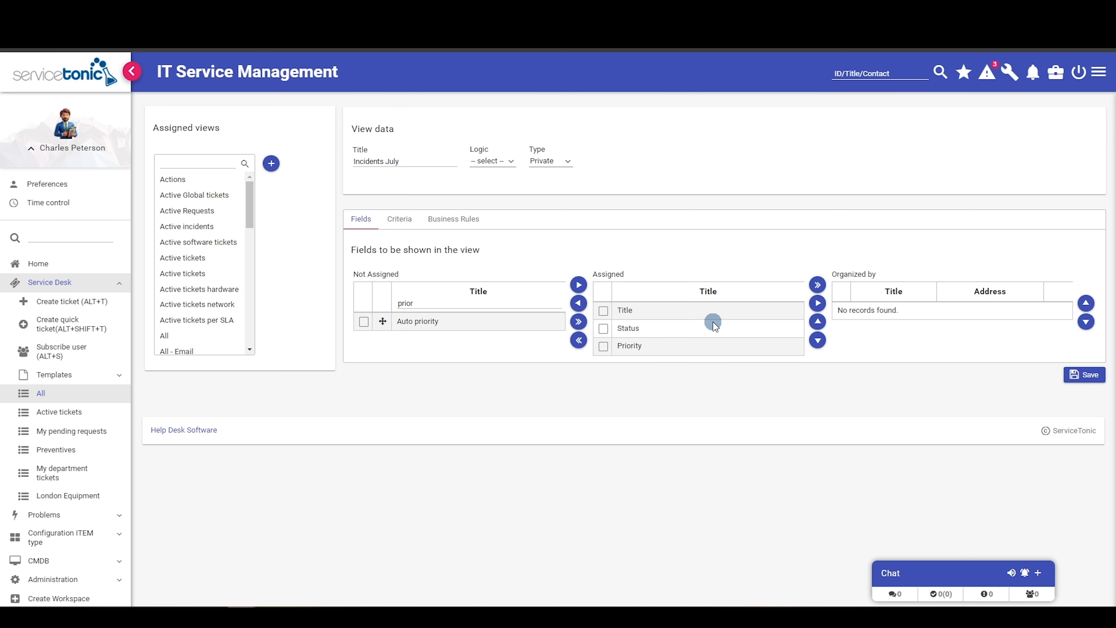
# Step: Assign the Assigned to and Type fields to the Incidents July view
pyautogui.doubleClick(444, 302)
pyautogui.write('a')
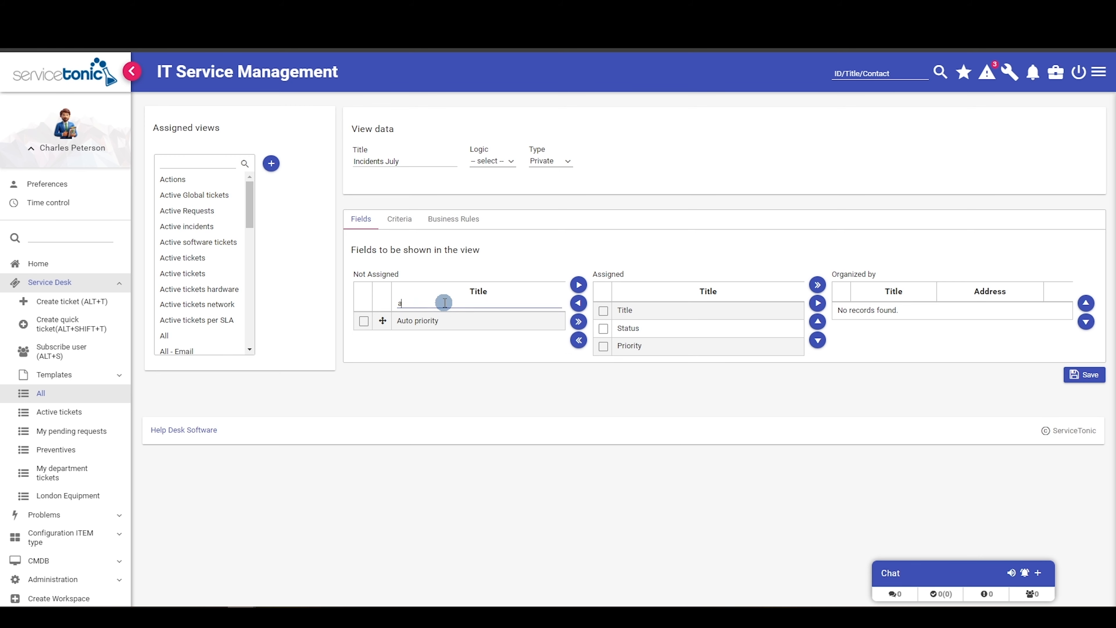
pyautogui.write('ssig')
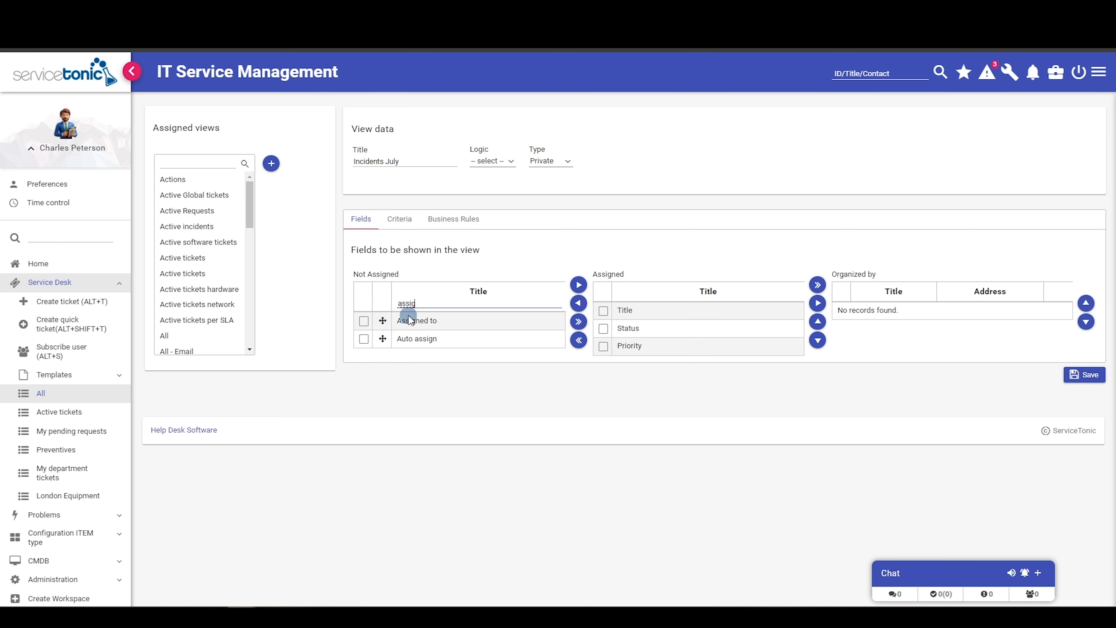
pyautogui.moveTo(383, 321); pyautogui.dragTo(735, 327)
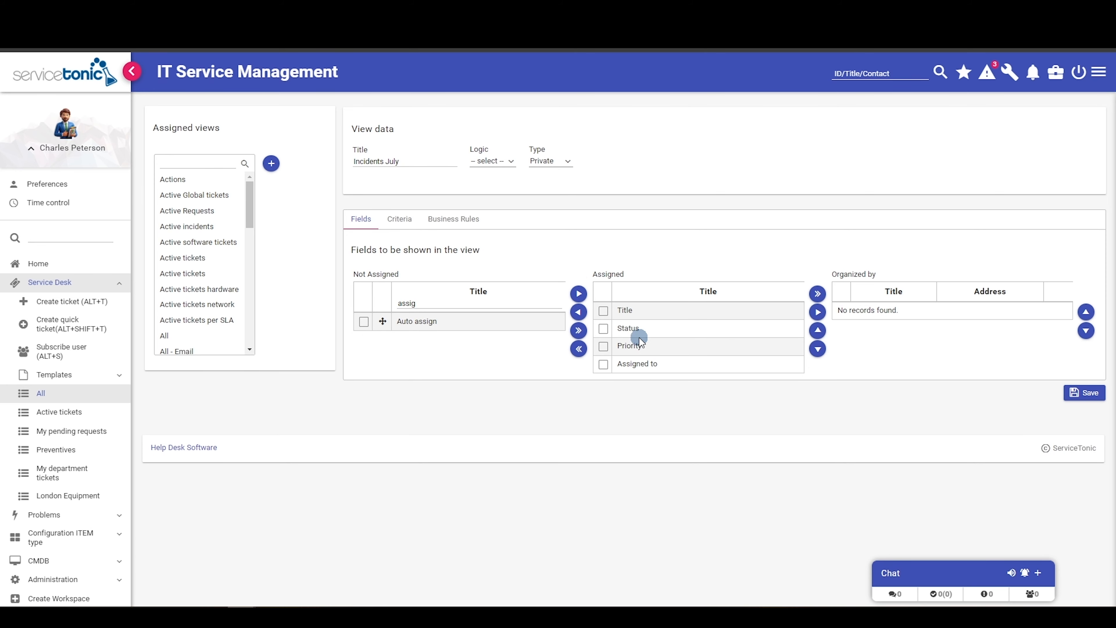
pyautogui.doubleClick(421, 302)
pyautogui.write('type')
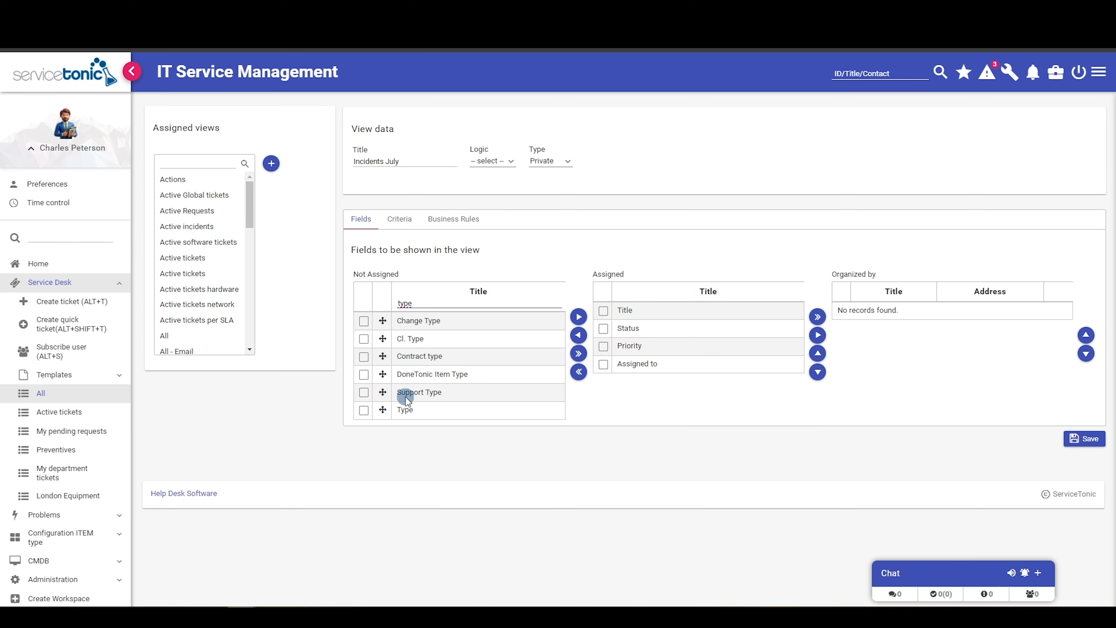
pyautogui.moveTo(383, 410); pyautogui.dragTo(712, 348)
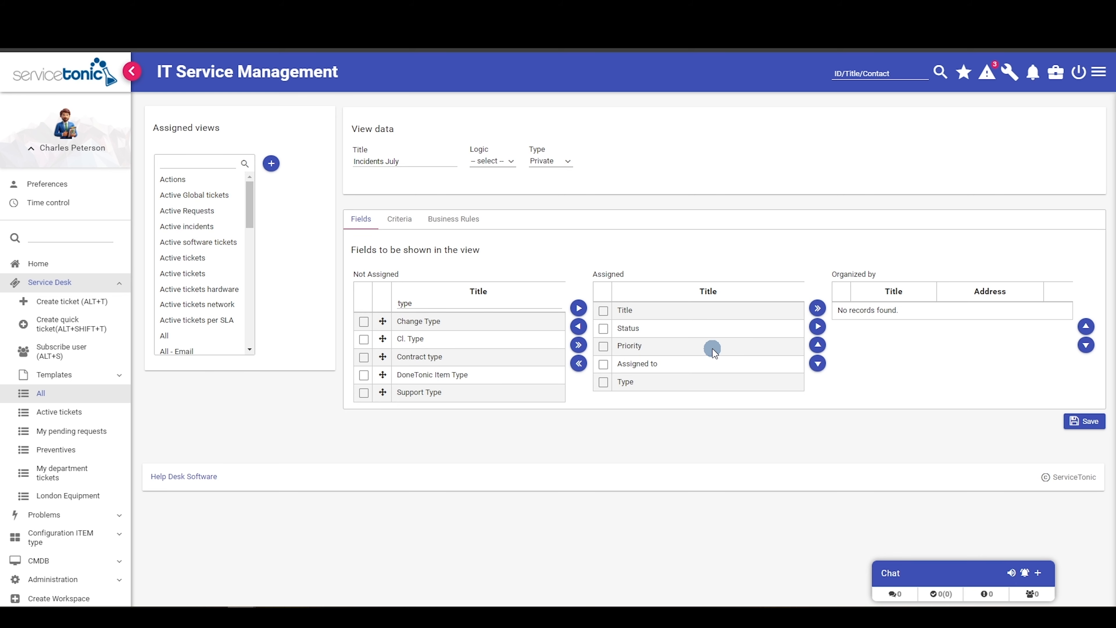
# Step: Add the Creation date and Last updated fields to the fields shown in the Incidents July view
pyautogui.doubleClick(424, 303)
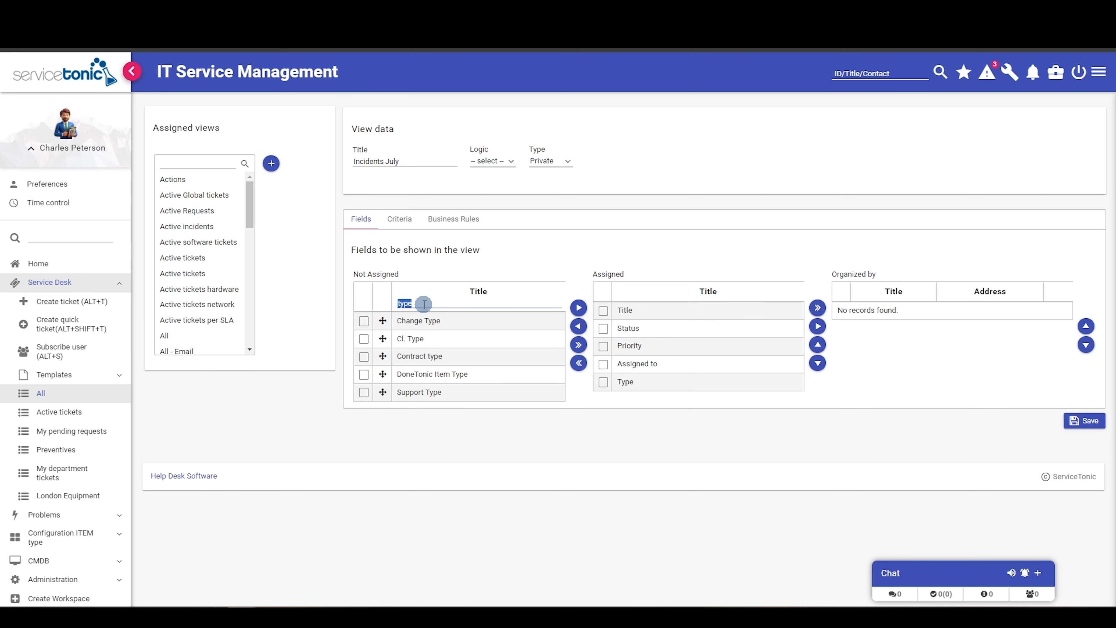
pyautogui.write('crea')
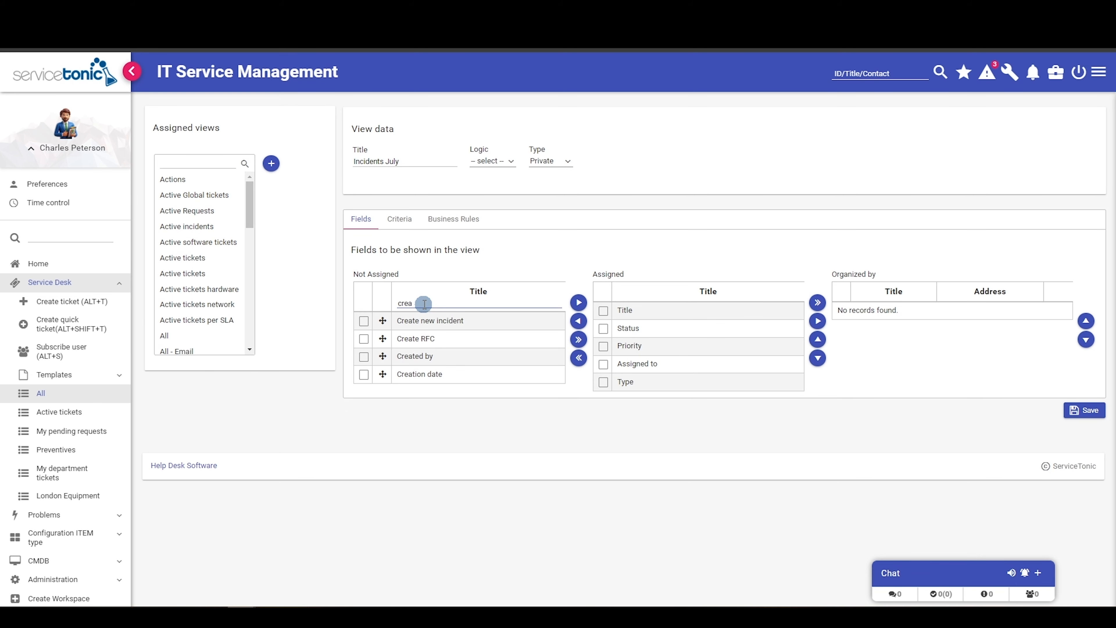
pyautogui.moveTo(382, 375); pyautogui.dragTo(707, 361)
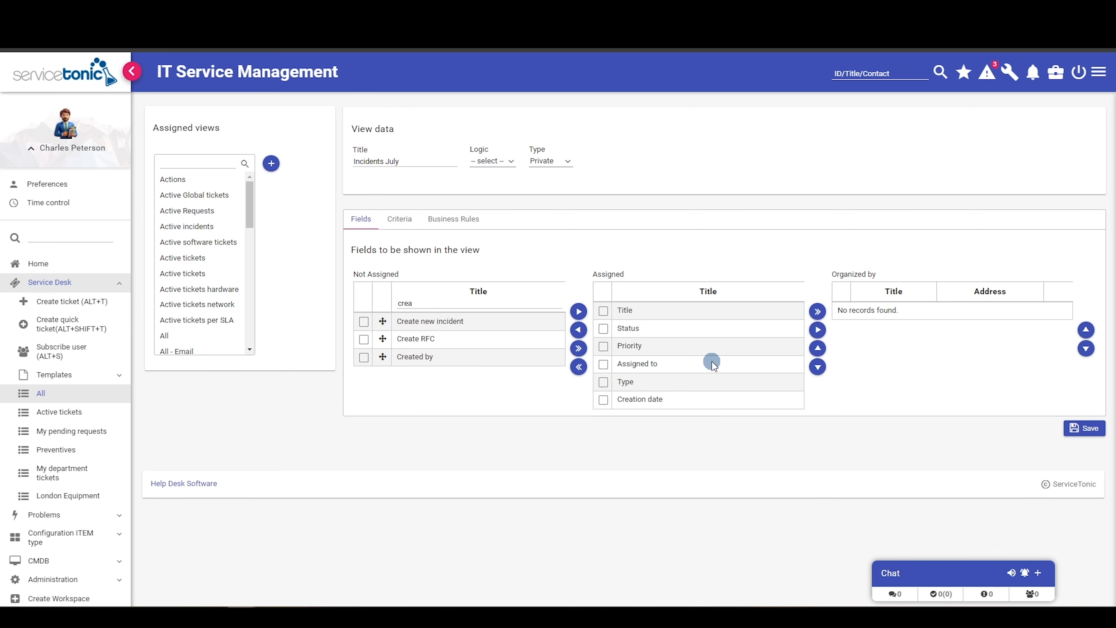
pyautogui.doubleClick(420, 303)
pyautogui.write('last')
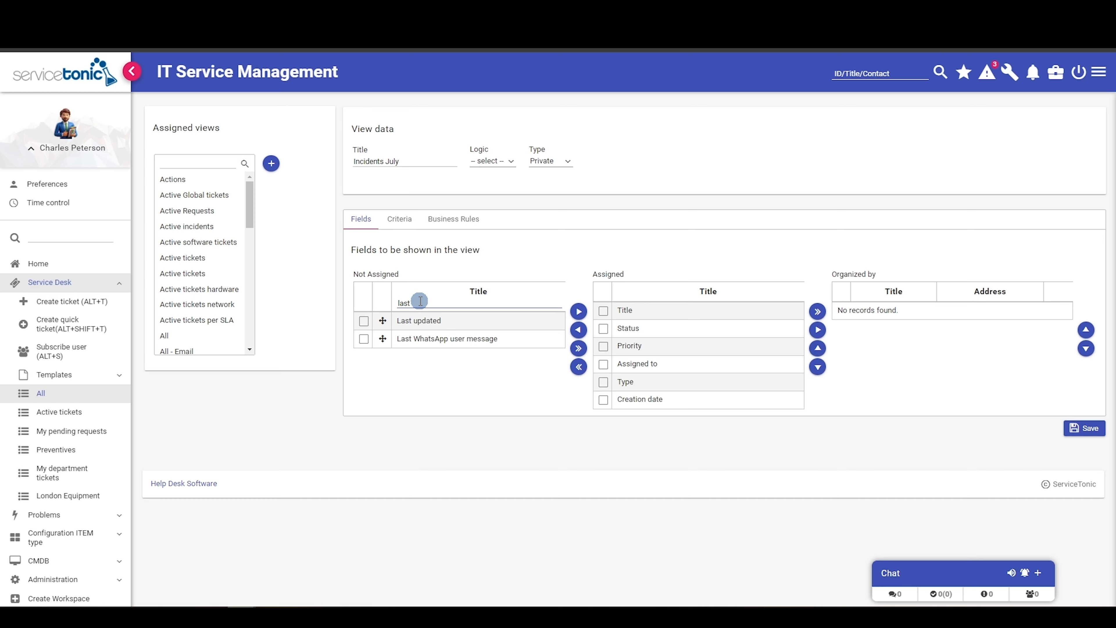
pyautogui.moveTo(383, 320); pyautogui.dragTo(708, 381)
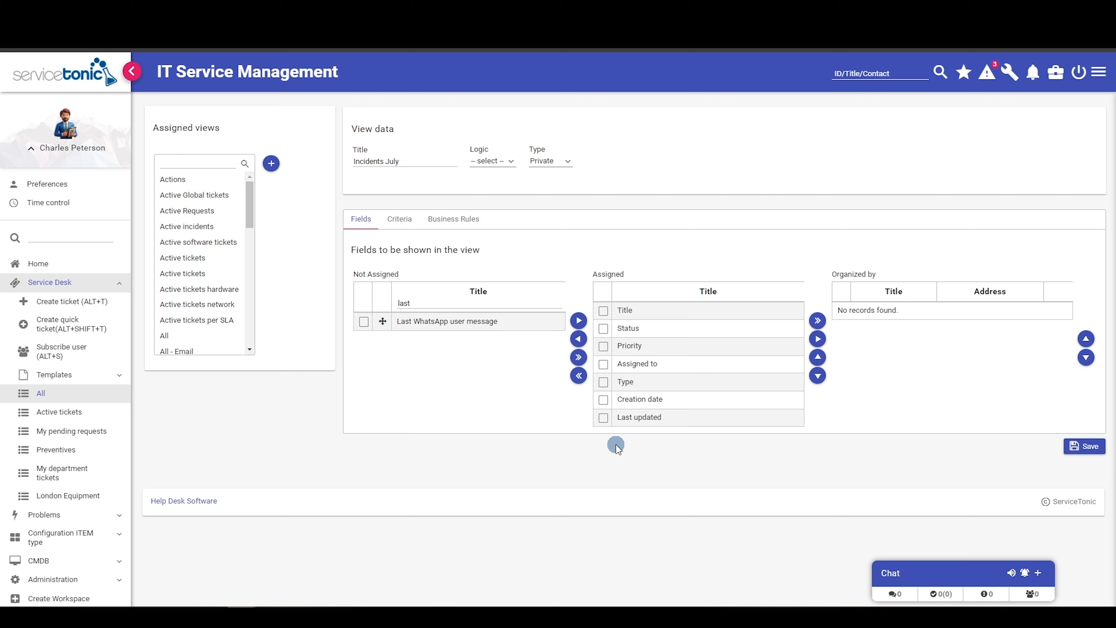
# Step: Organize the view by the Last updated field in descending order
pyautogui.click(604, 417)
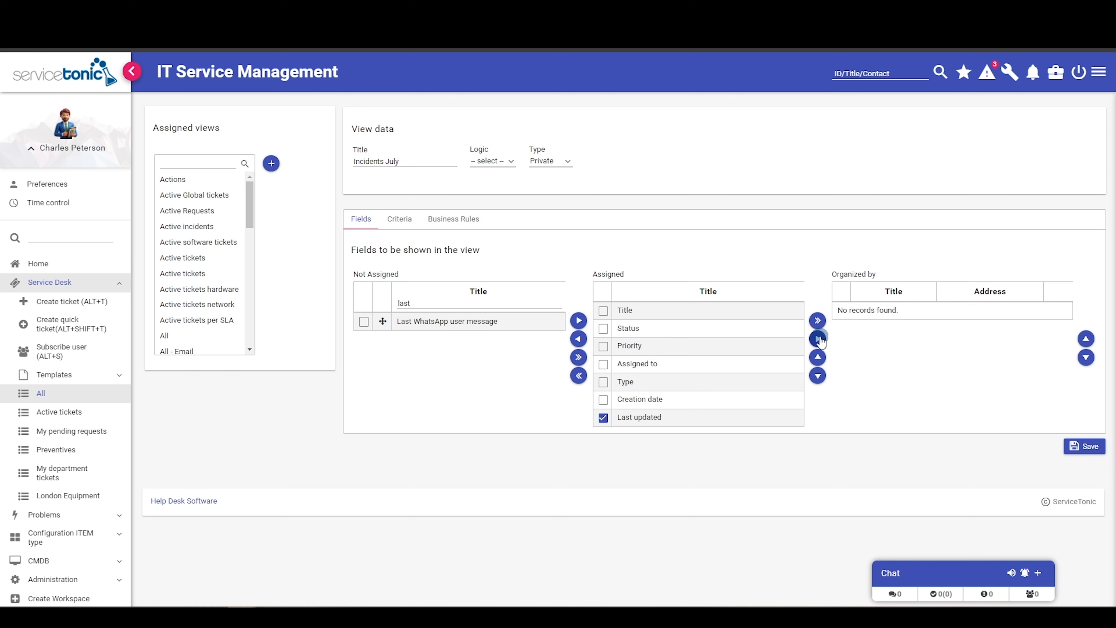
pyautogui.click(817, 339)
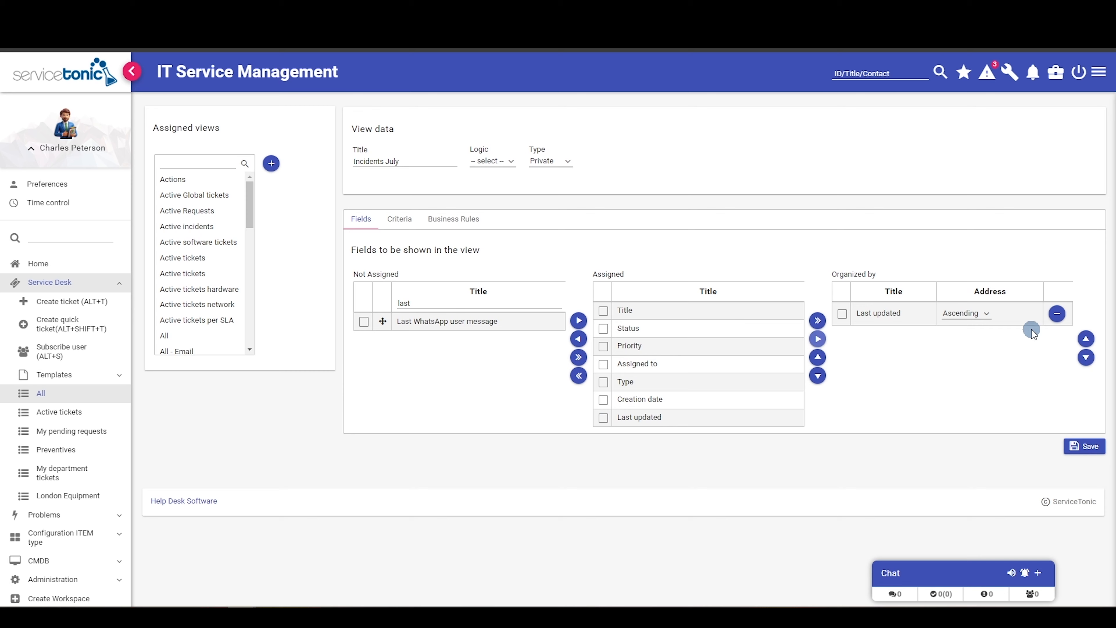
pyautogui.click(983, 315)
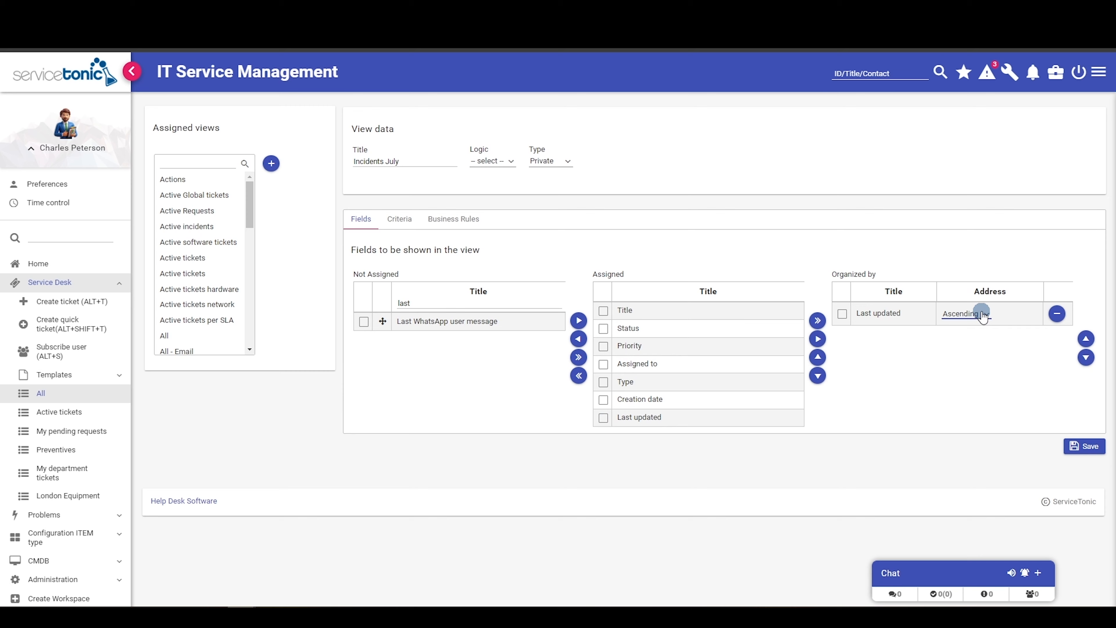
pyautogui.click(983, 342)
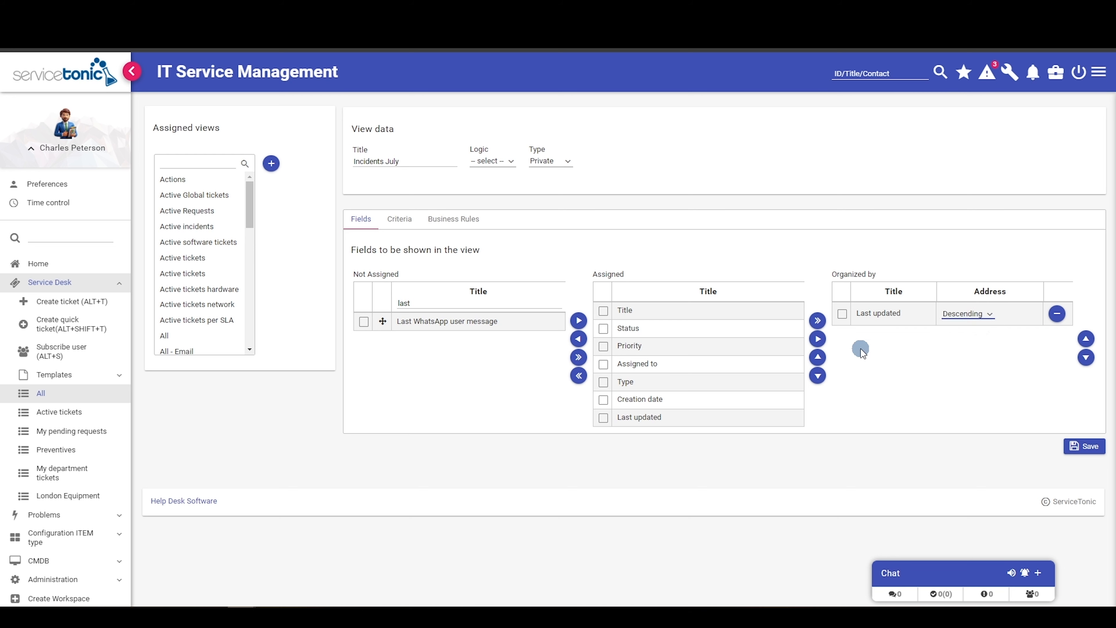
# Step: Add a selection criterion to the view requiring that the Service Desk field Type is in Incident
pyautogui.click(398, 225)
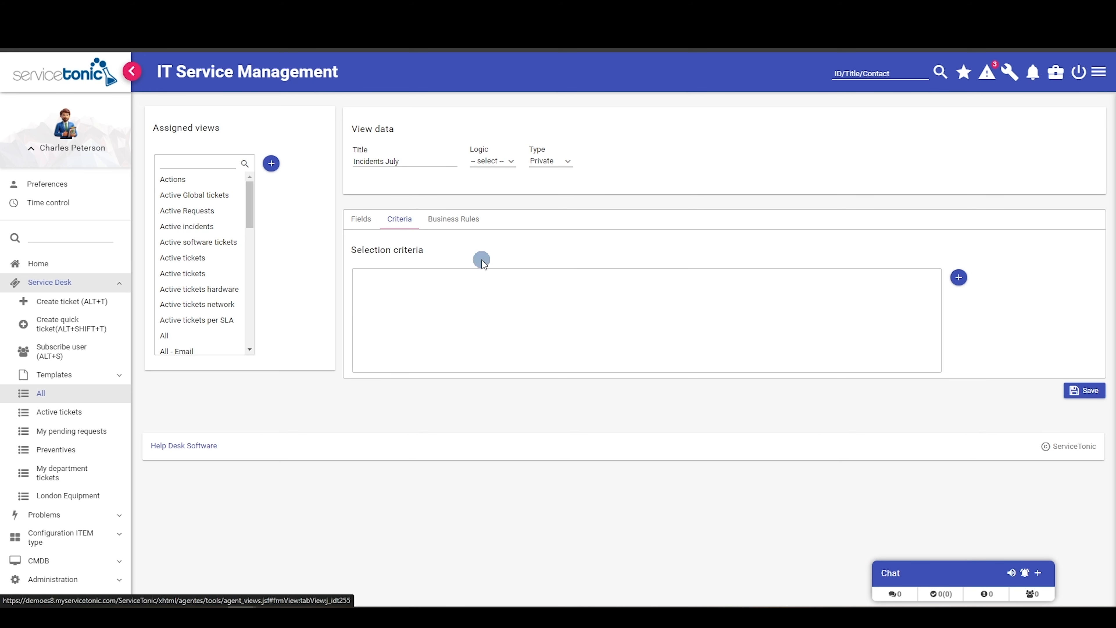
pyautogui.click(945, 286)
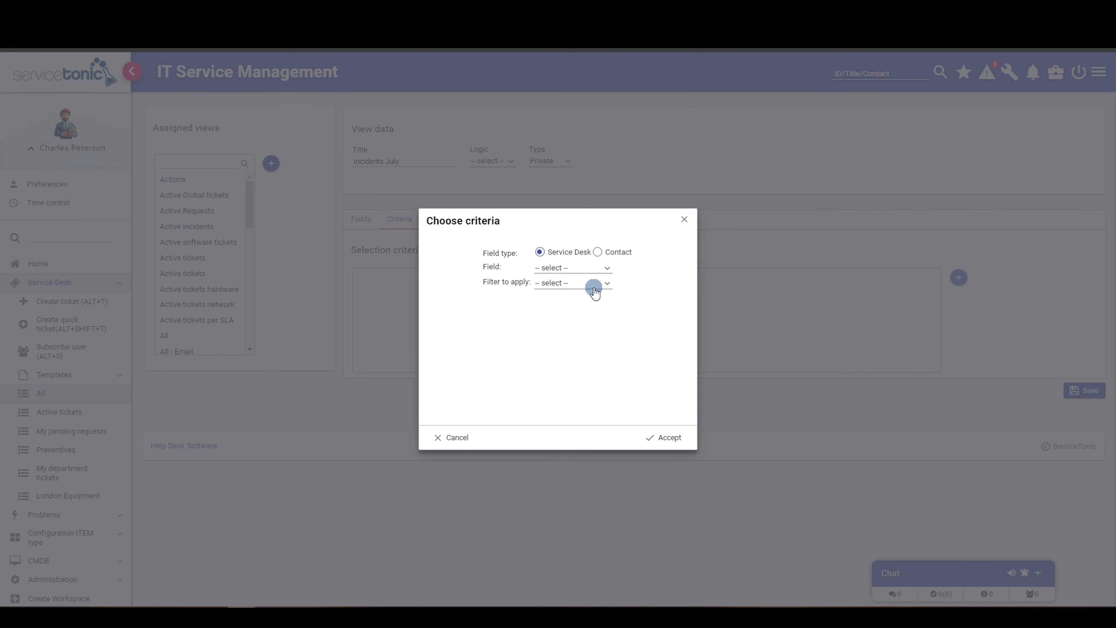
pyautogui.click(576, 268)
pyautogui.write('type')
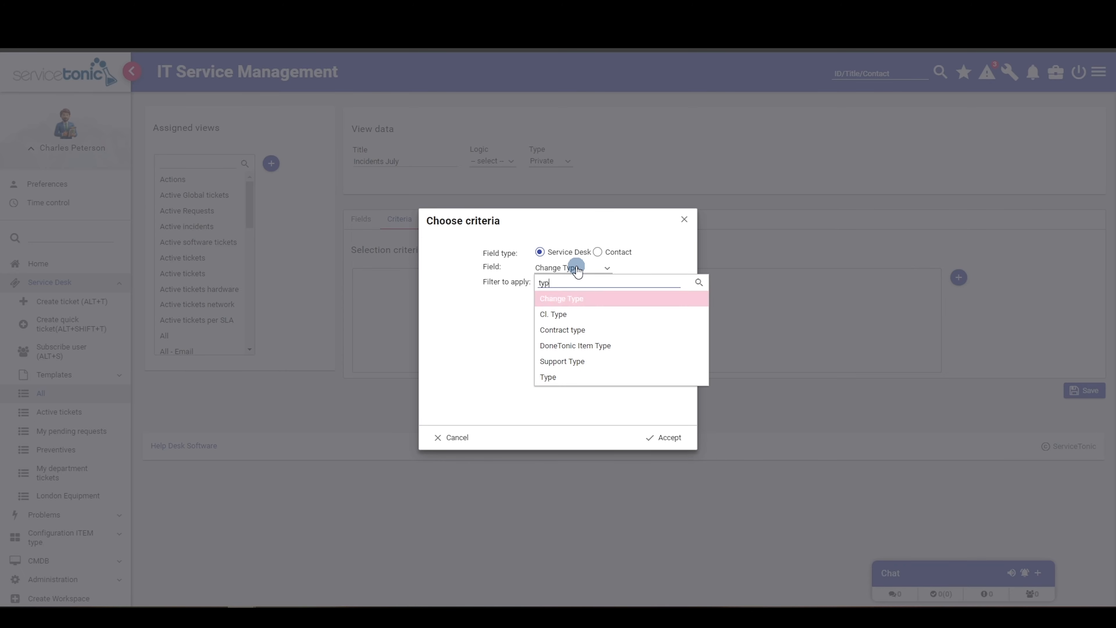
pyautogui.click(550, 378)
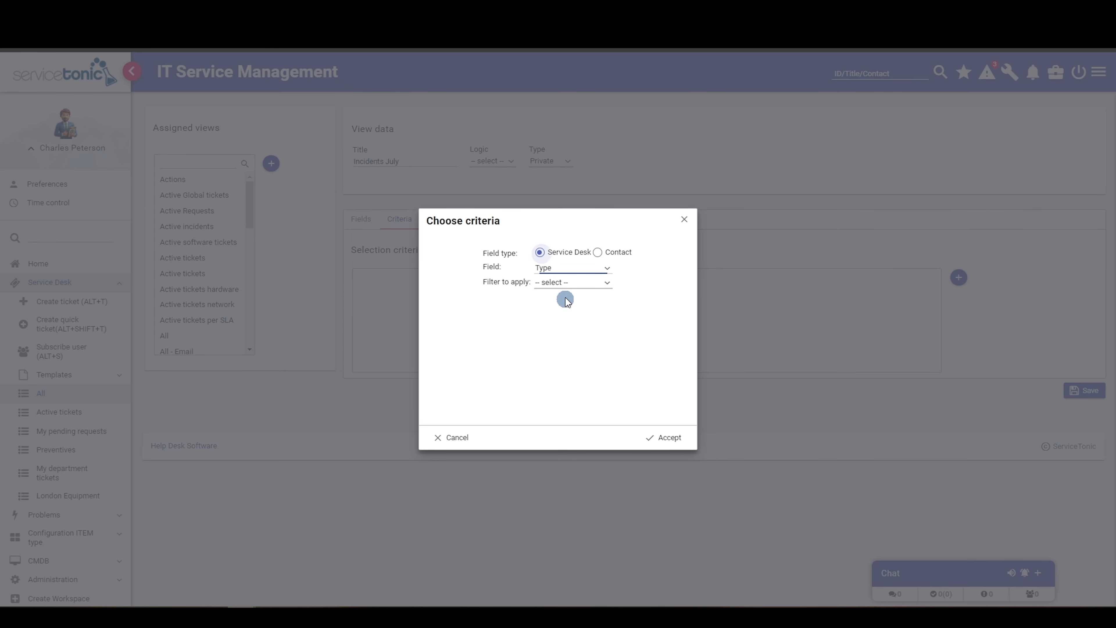
pyautogui.click(565, 283)
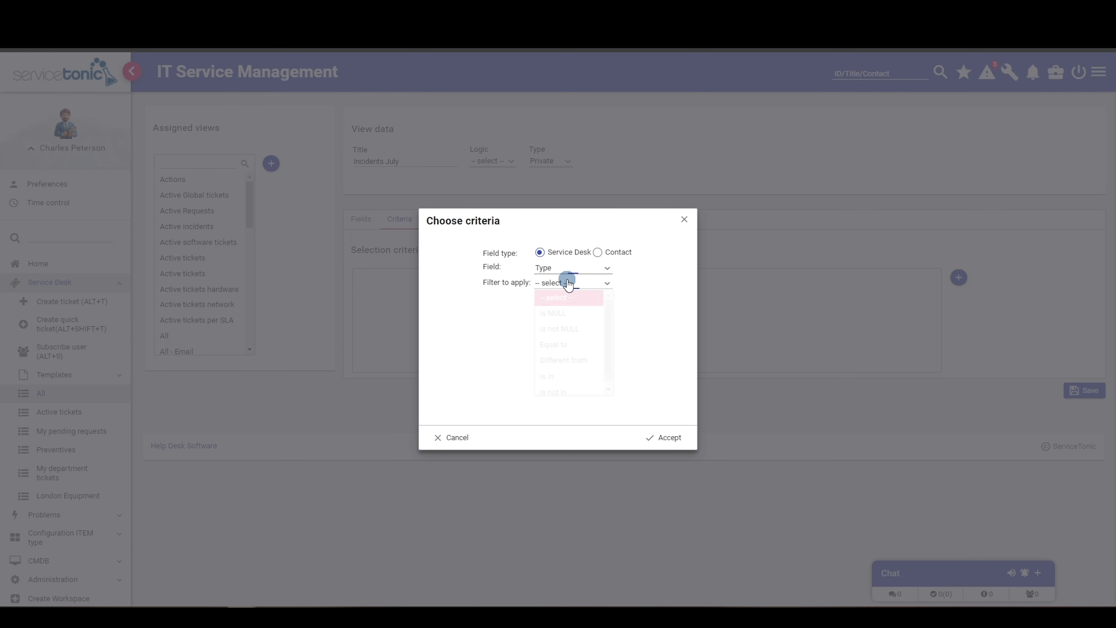
pyautogui.click(558, 376)
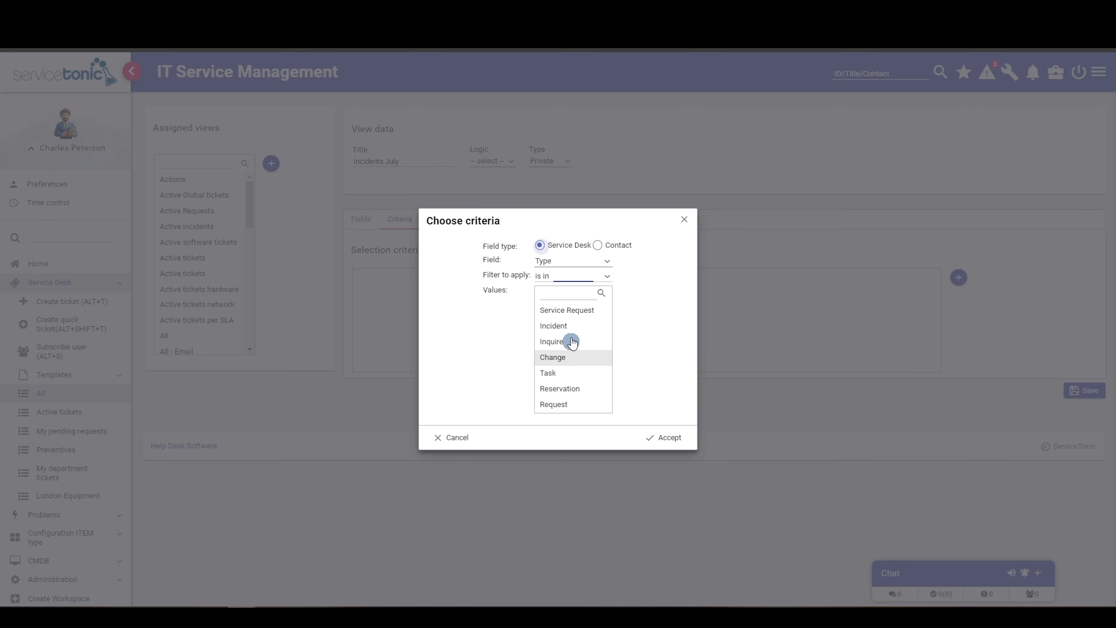
pyautogui.click(570, 325)
pyautogui.click(667, 437)
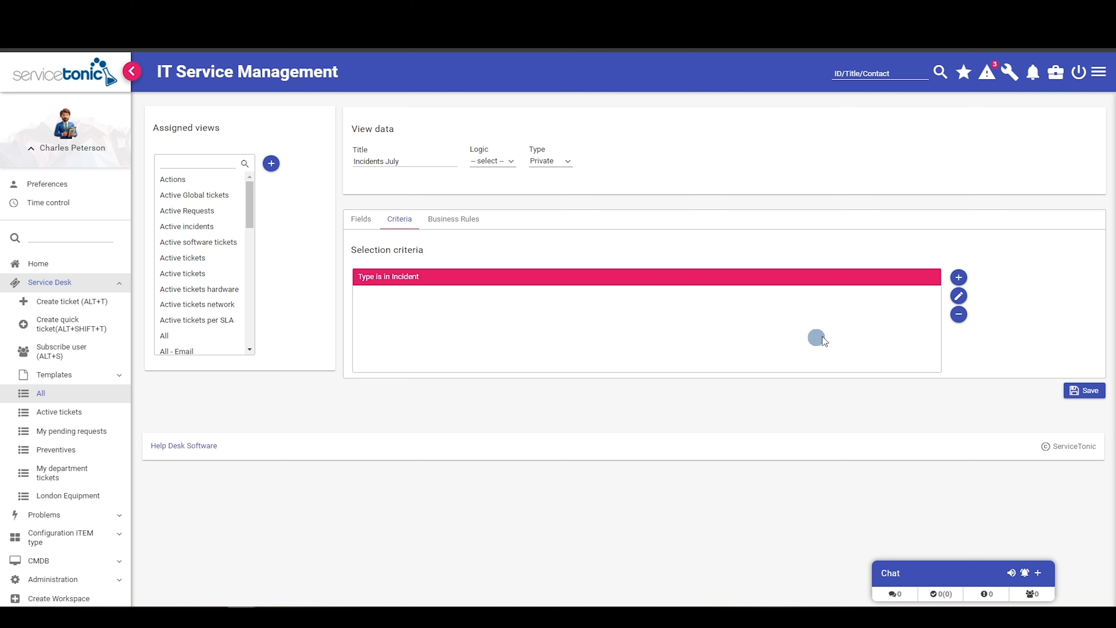
# Step: Start a second selection criterion on the Creation date field with the between filter
pyautogui.click(959, 277)
pyautogui.click(572, 272)
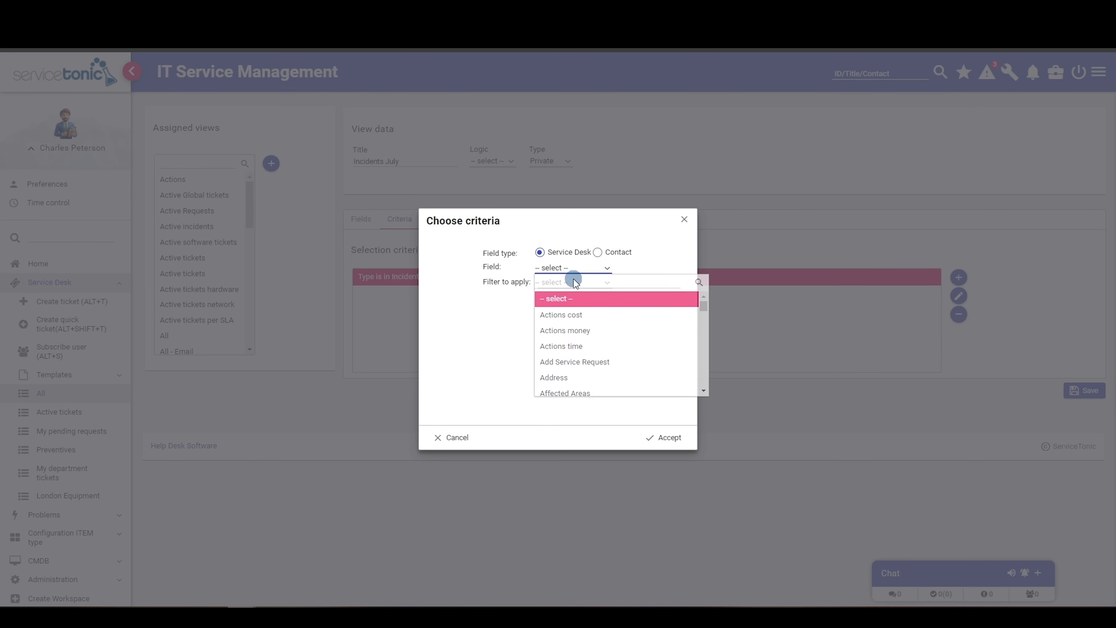
pyautogui.write('crea')
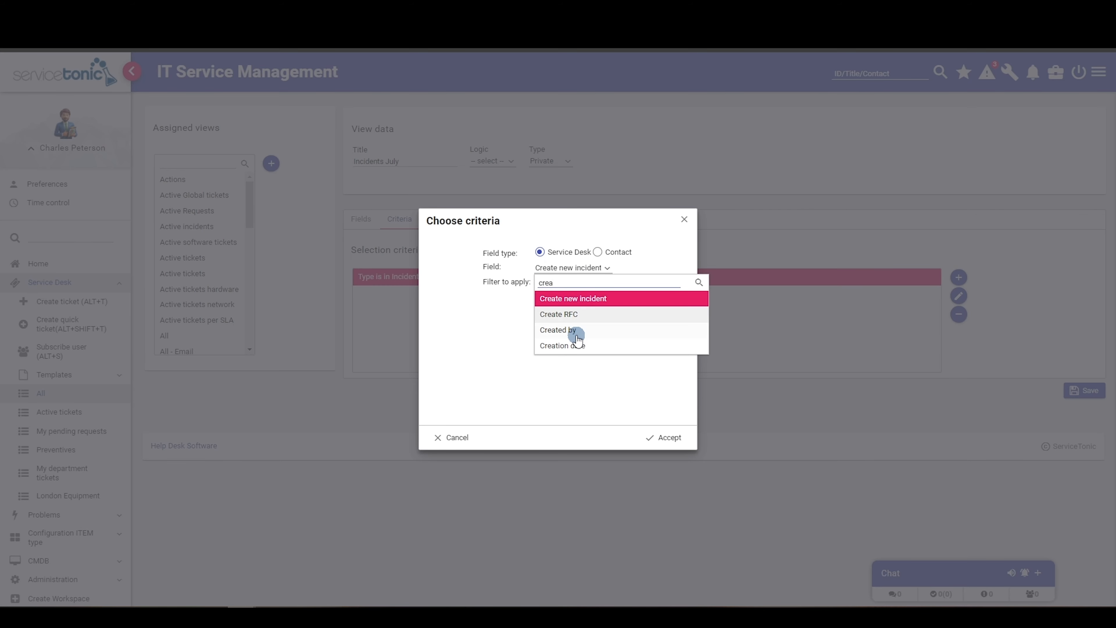
pyautogui.click(574, 346)
pyautogui.click(571, 286)
pyautogui.scroll(-3, 571, 348)
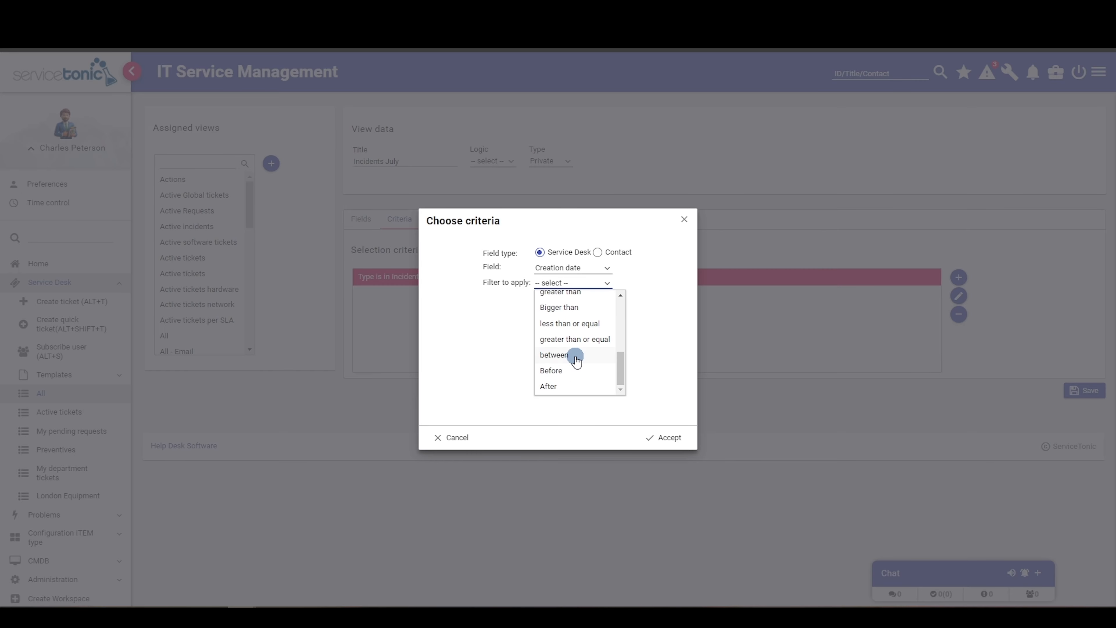
pyautogui.click(561, 355)
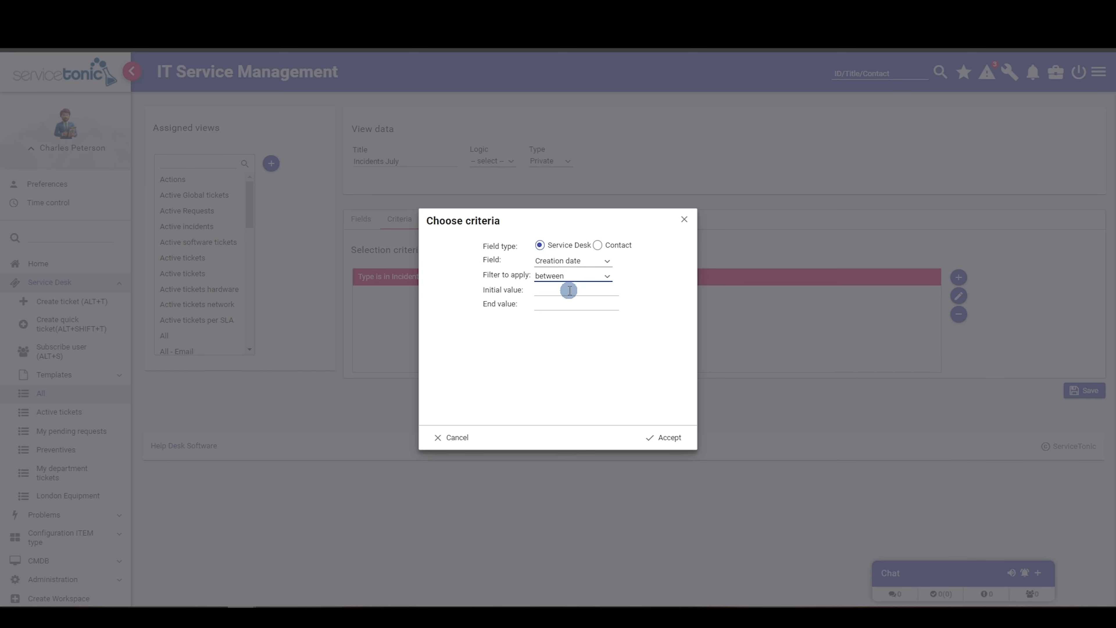
# Step: Set the initial value of the Creation date criterion to 01/07/2024 00:01
pyautogui.click(571, 290)
pyautogui.click(544, 306)
pyautogui.click(544, 306)
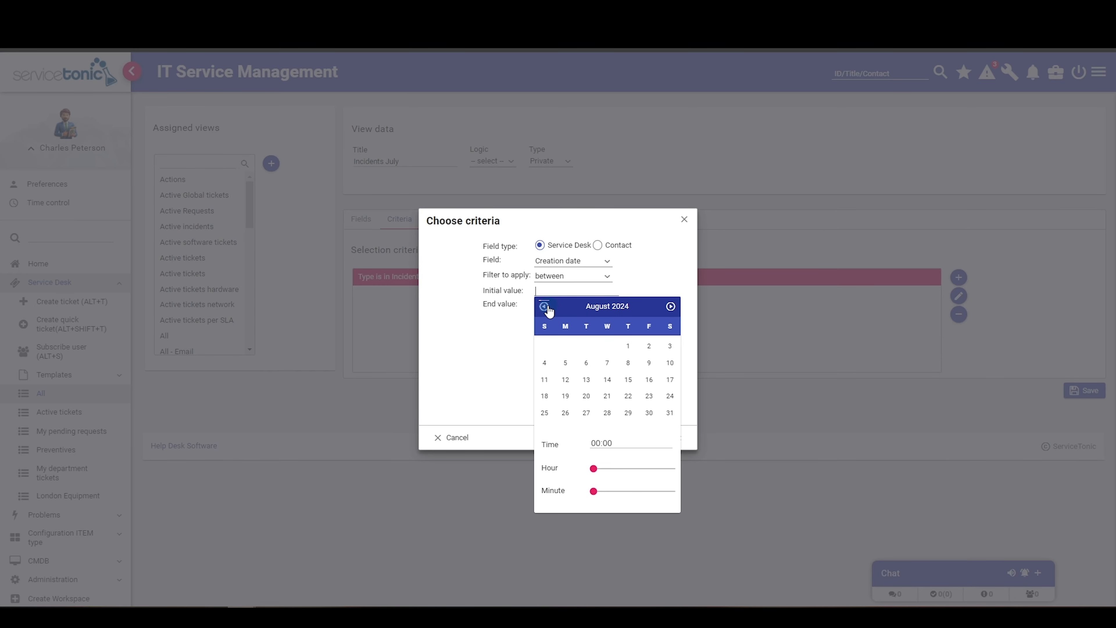
pyautogui.click(545, 307)
pyautogui.click(565, 346)
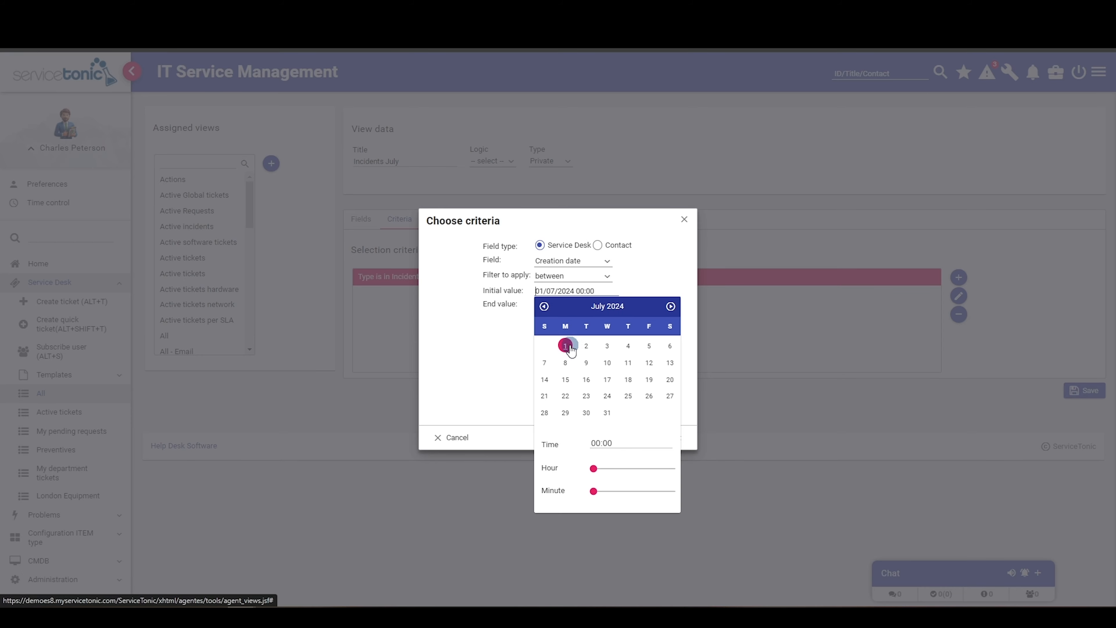
pyautogui.click(594, 492)
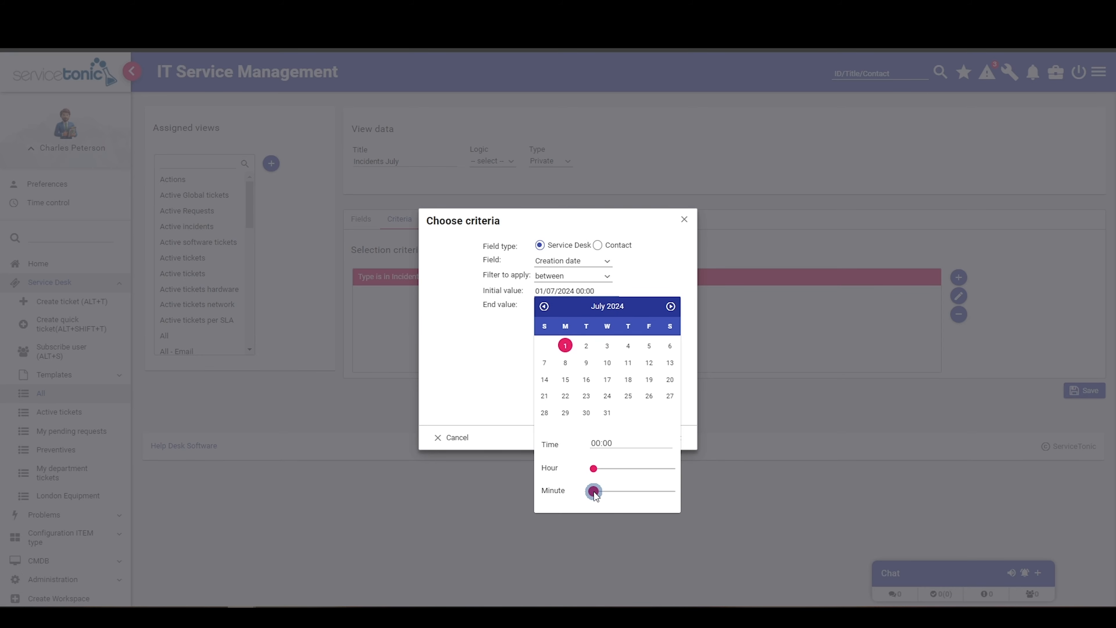
pyautogui.click(514, 391)
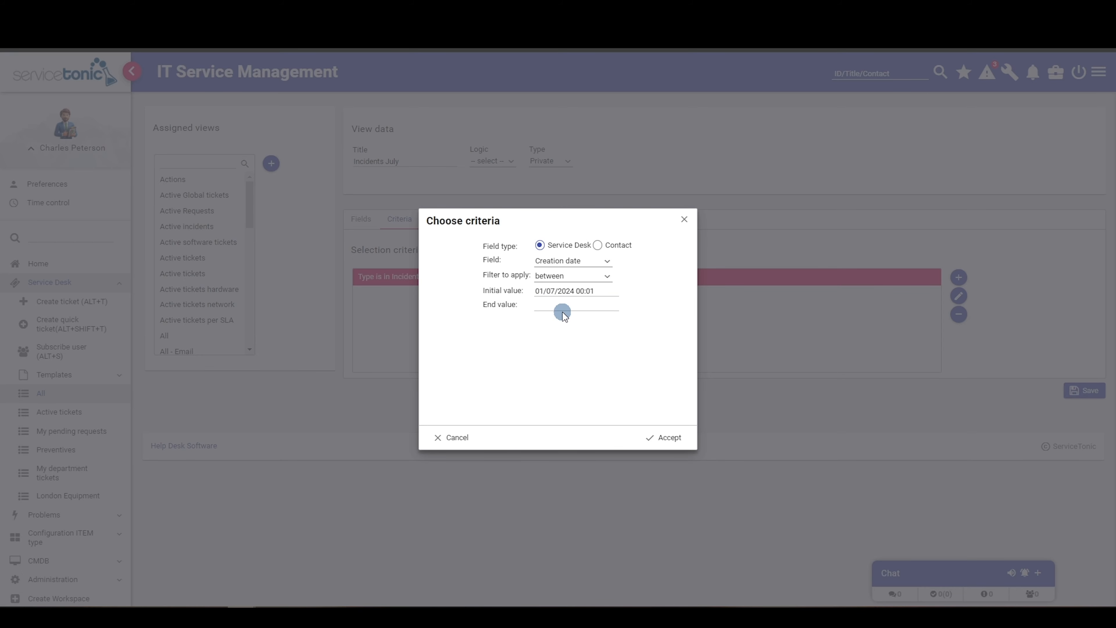
# Step: Set the end value of the Creation date criterion to 31/07/2024 23:59 and accept the criterion
pyautogui.click(553, 305)
pyautogui.click(545, 321)
pyautogui.click(545, 320)
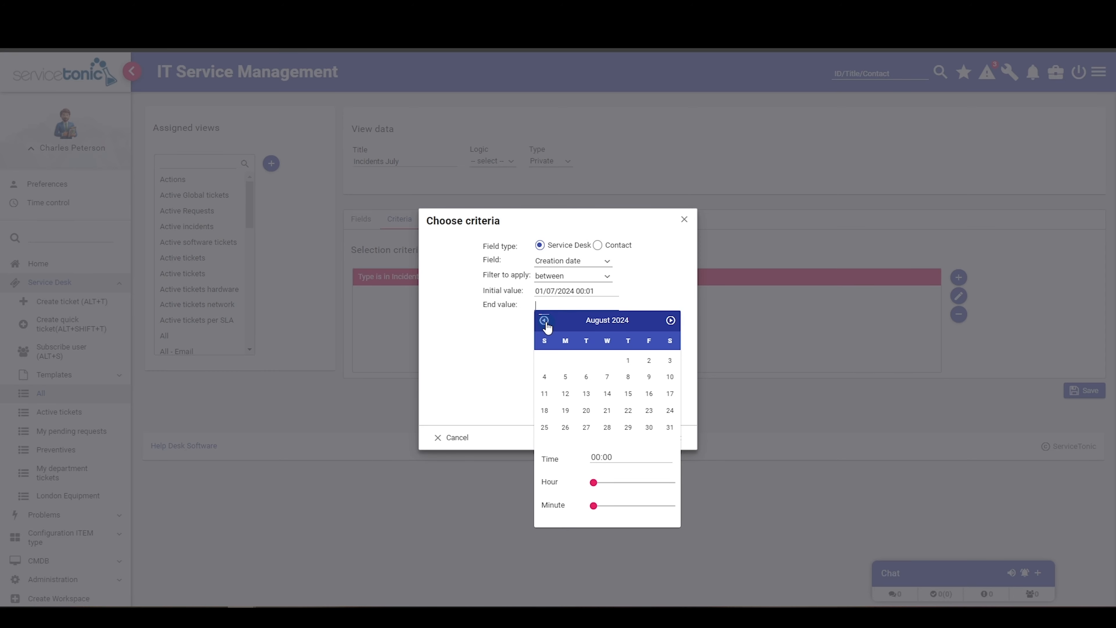
pyautogui.click(544, 321)
pyautogui.click(607, 427)
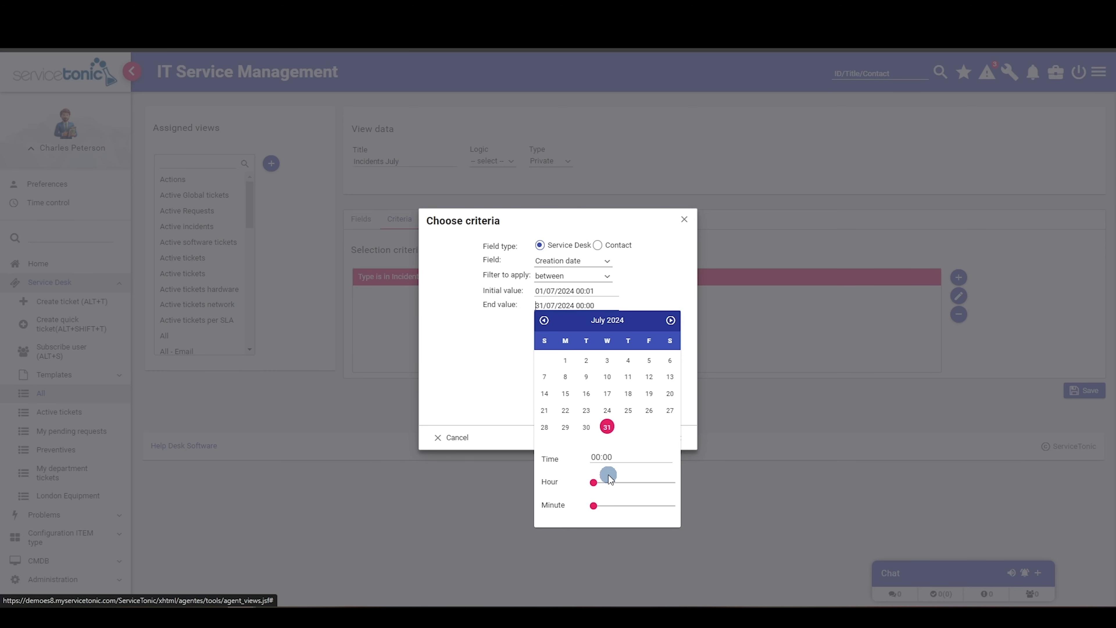
pyautogui.moveTo(593, 483); pyautogui.dragTo(691, 492)
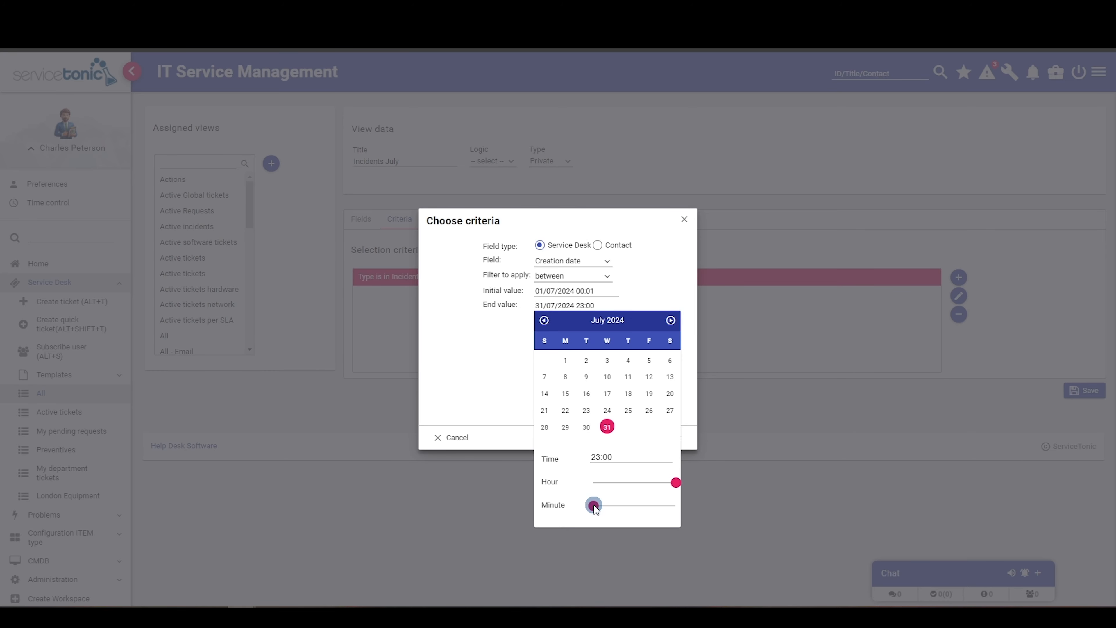
pyautogui.moveTo(594, 505); pyautogui.dragTo(692, 517)
pyautogui.click(511, 373)
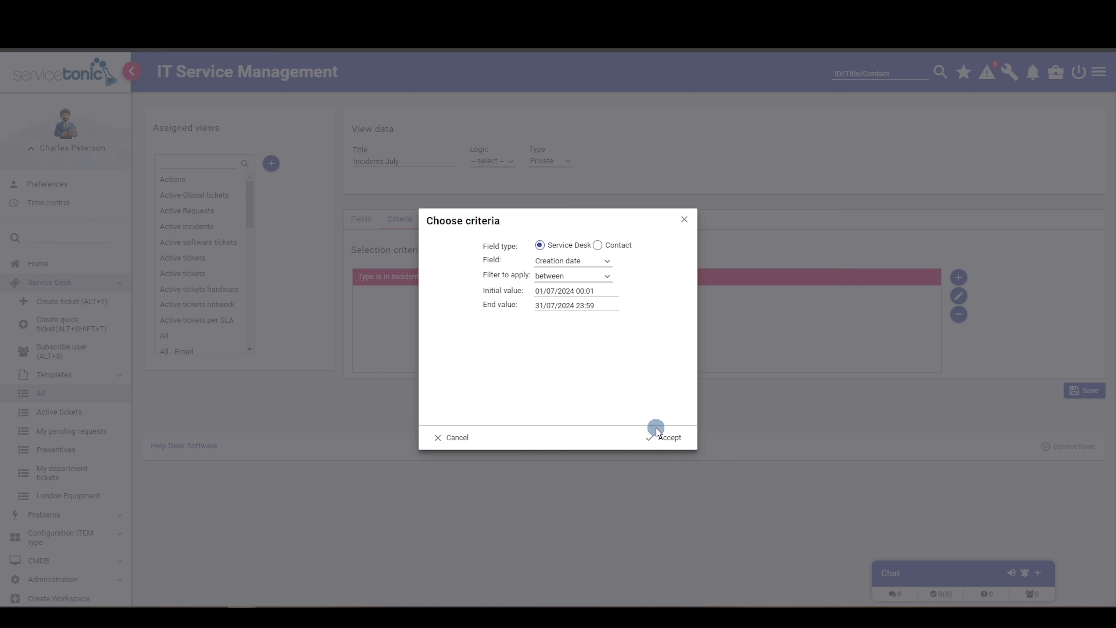
pyautogui.click(664, 437)
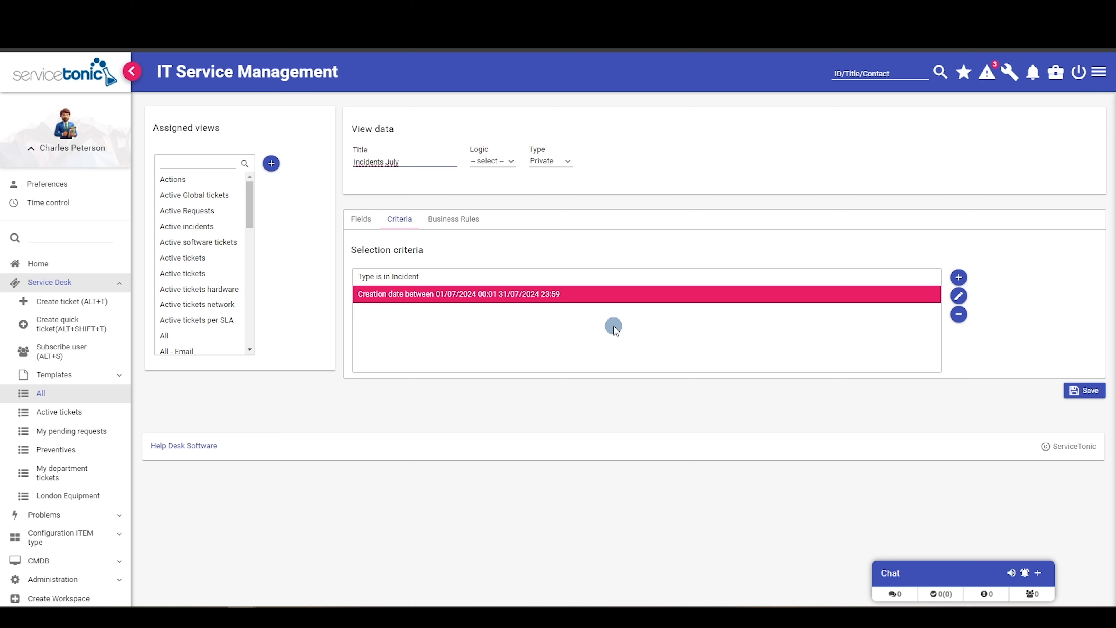
# Step: Set the logic of the Incidents July view's criteria to AND and save the view
pyautogui.click(507, 161)
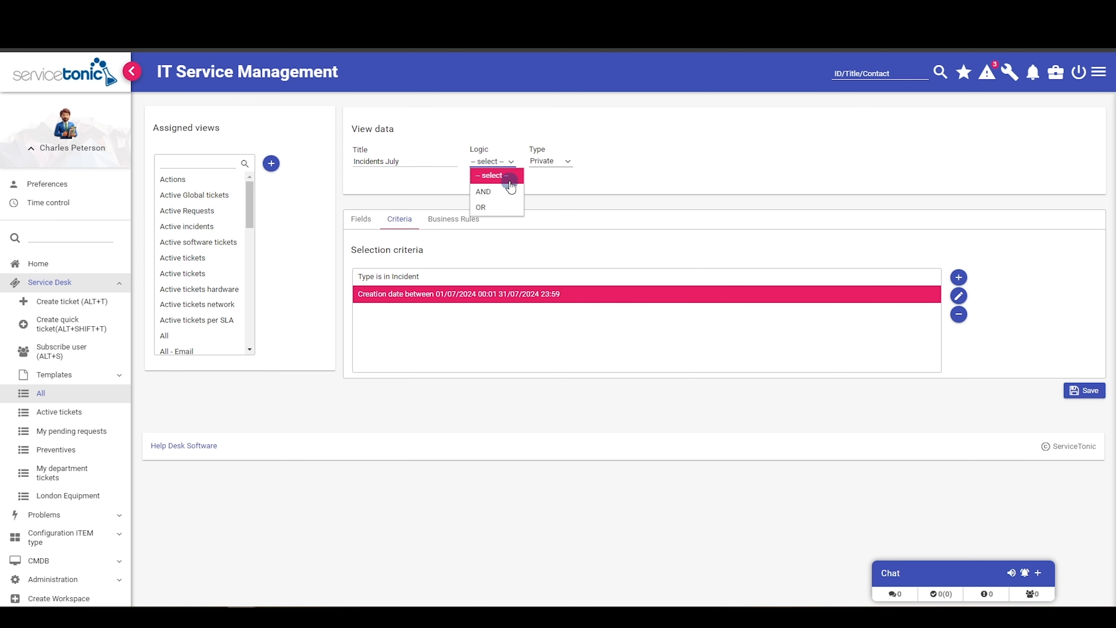
pyautogui.click(483, 192)
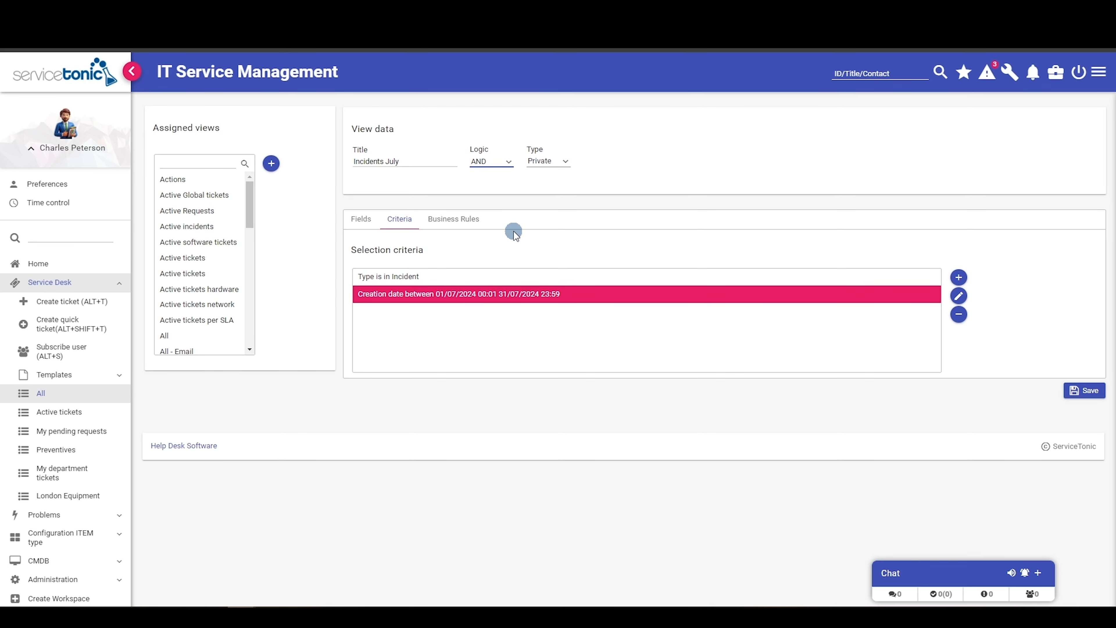
pyautogui.click(467, 219)
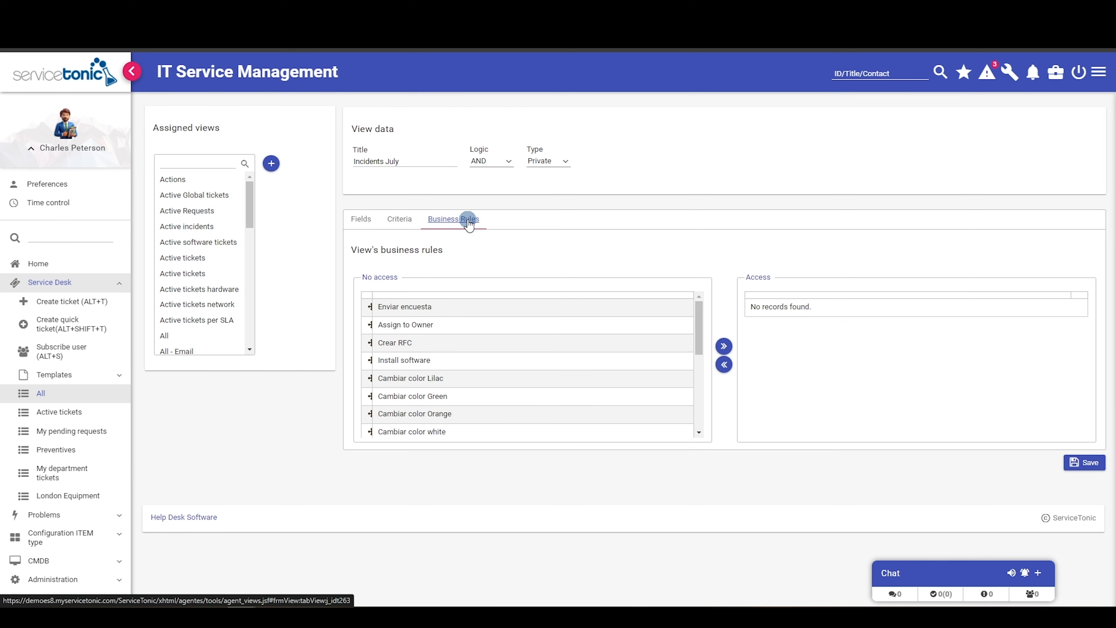
pyautogui.click(398, 220)
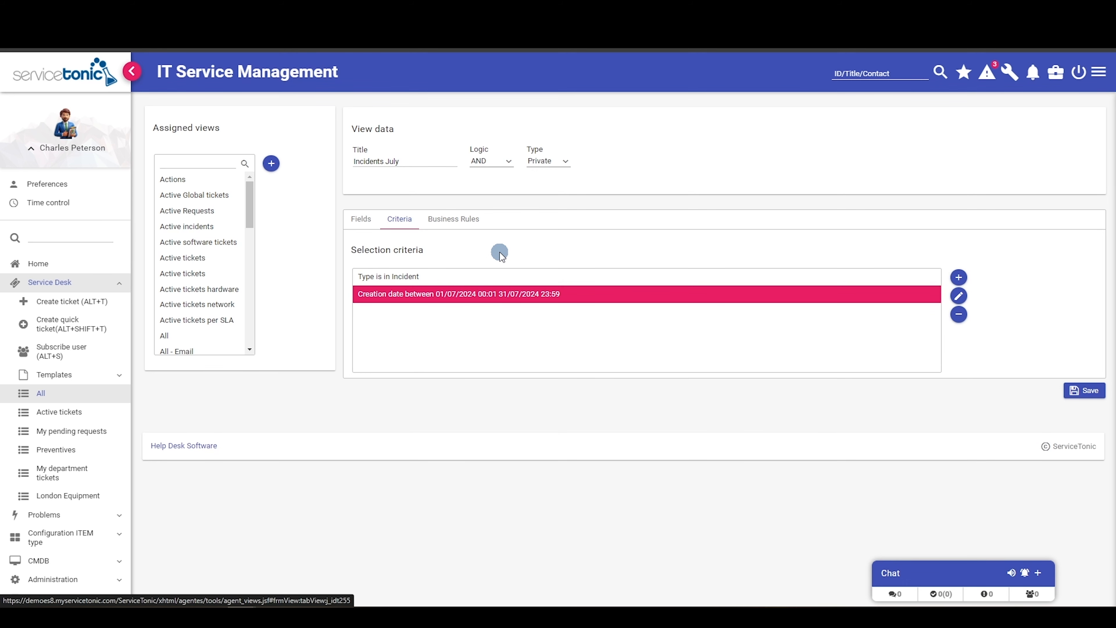
pyautogui.click(1085, 389)
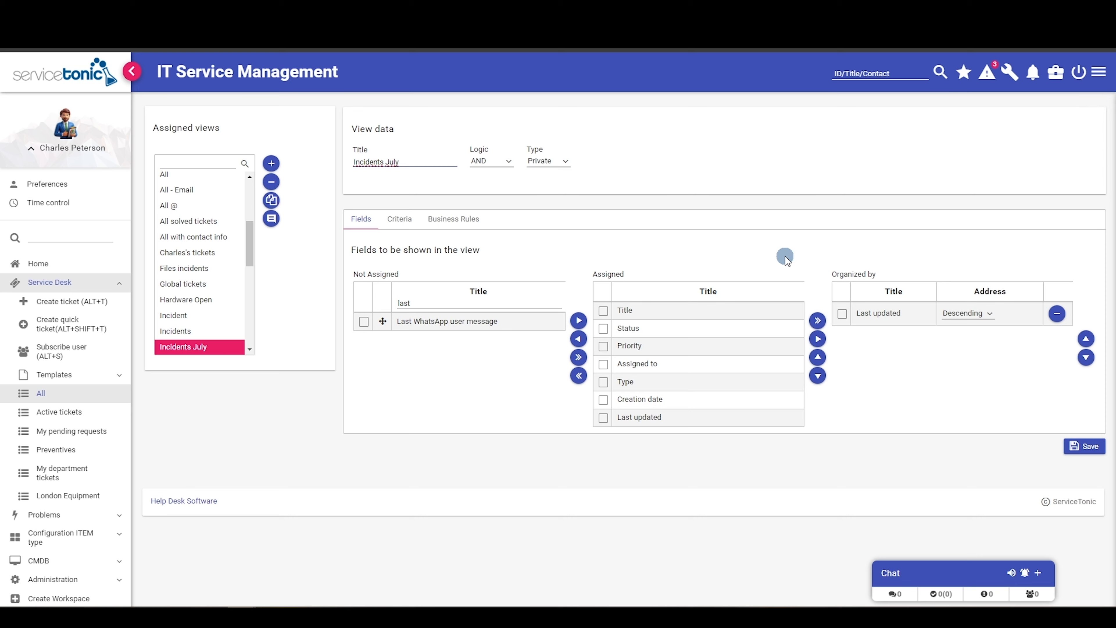
# Step: Mark the Incidents July view as a favorite among the displayed views in the agent preferences and save them
pyautogui.click(64, 186)
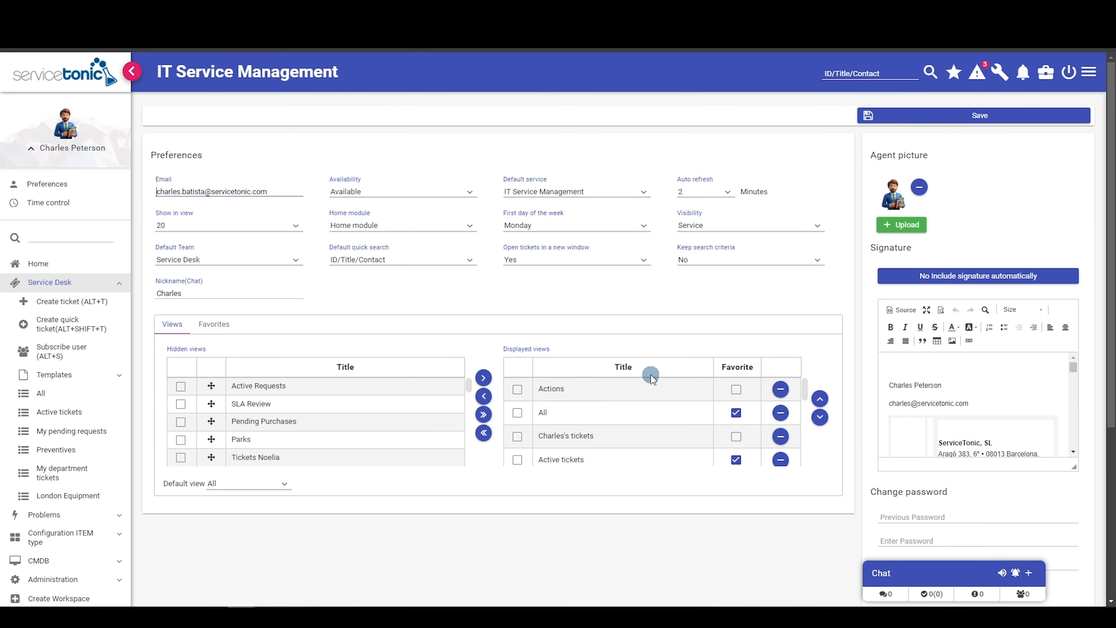
pyautogui.scroll(-5, 649, 407)
pyautogui.scroll(-5, 649, 408)
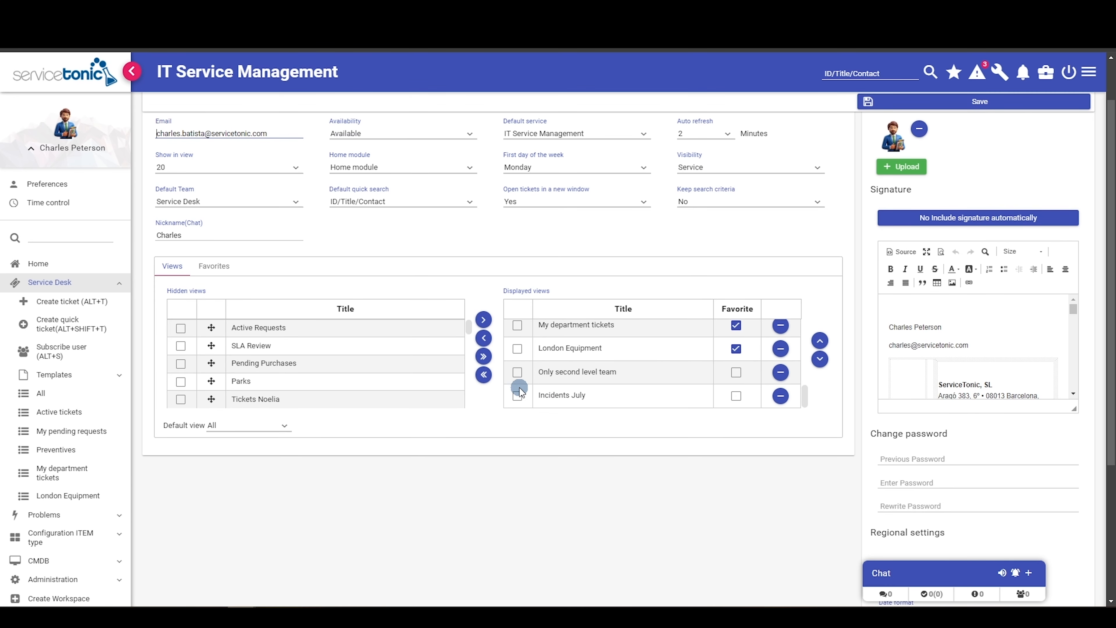
pyautogui.click(737, 398)
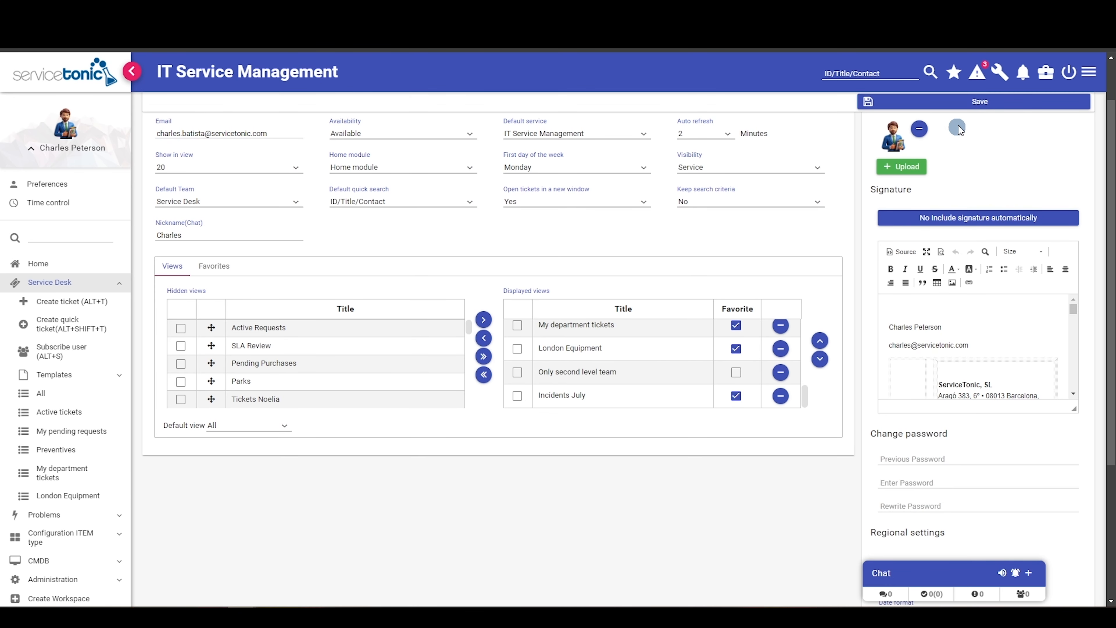
pyautogui.click(962, 102)
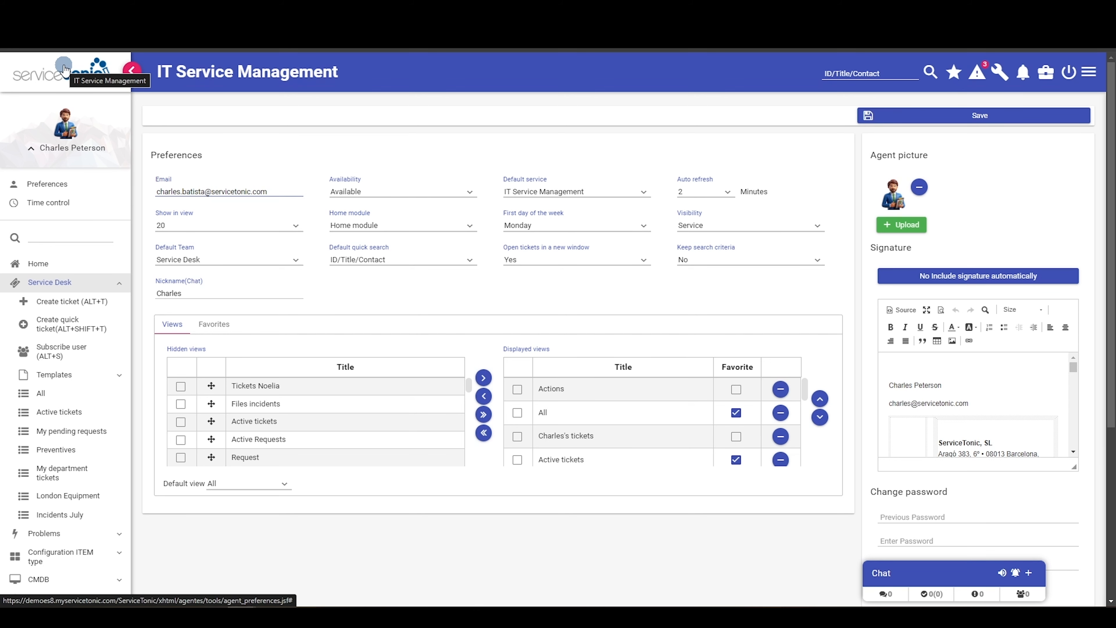
# Step: Open the All view of the CMDB
pyautogui.scroll(-4, 76, 382)
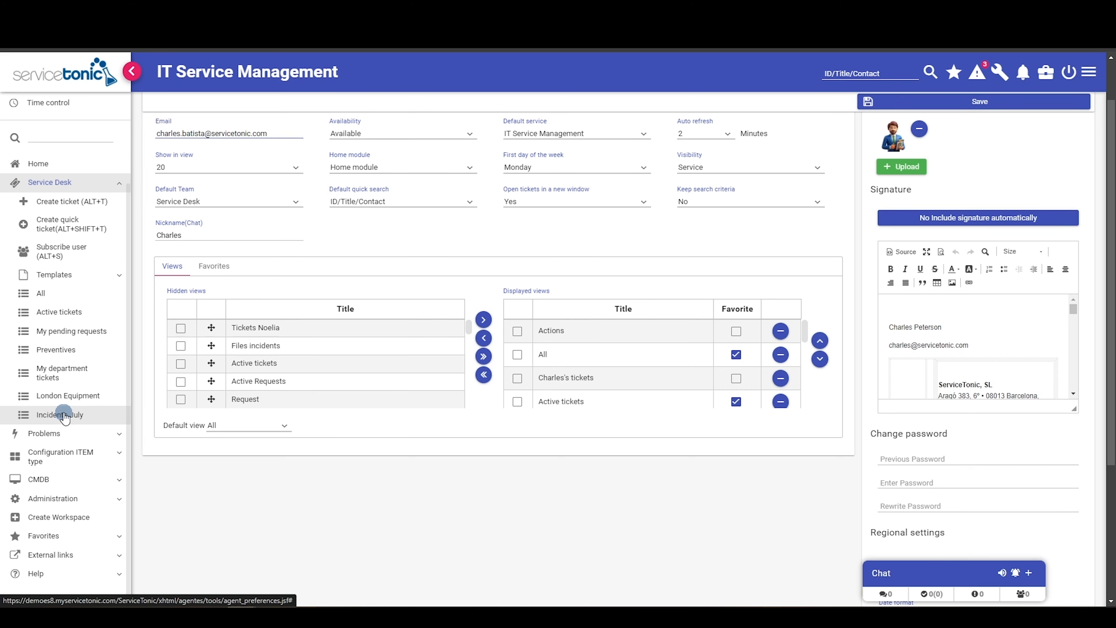
pyautogui.click(62, 481)
pyautogui.click(73, 389)
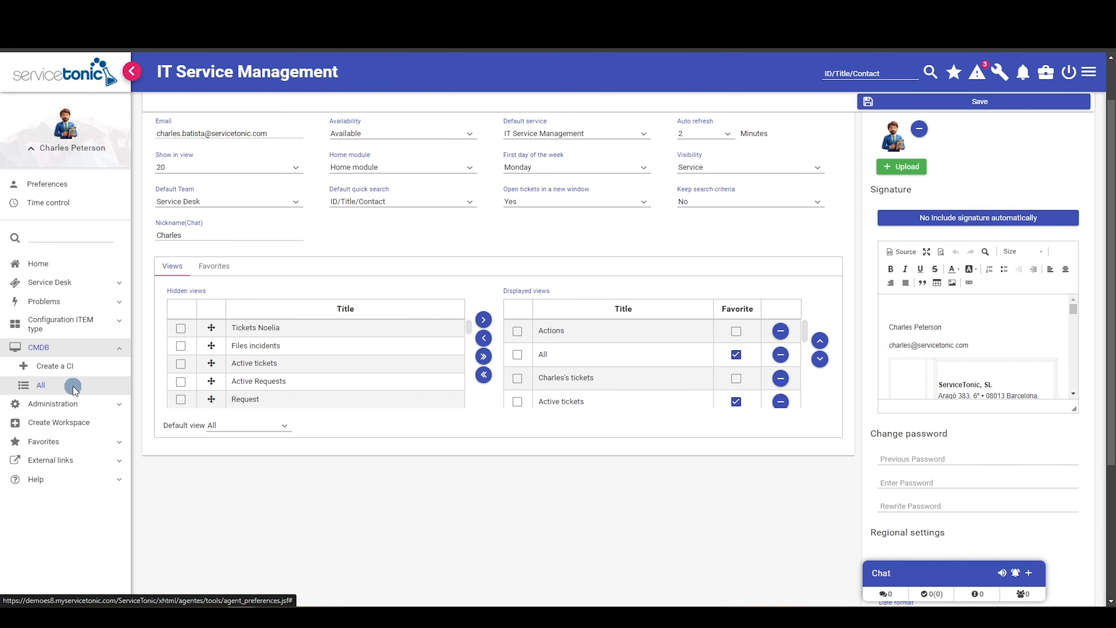